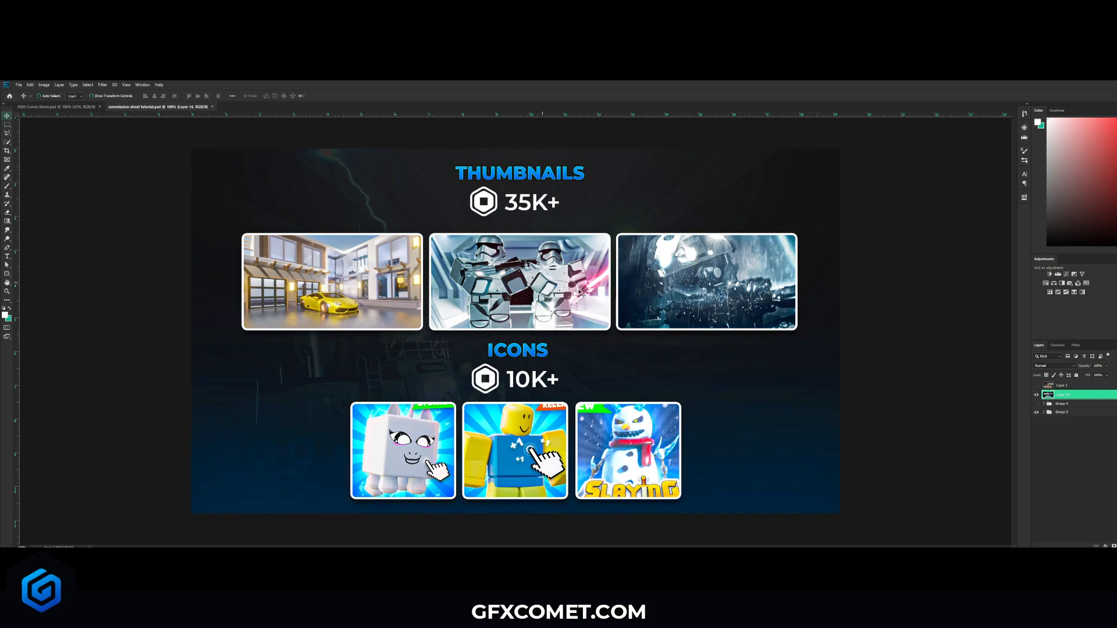
Switch to the card commission sheet document and sample the second artboard's Background copy colour, #171717, as the foreground colour
left_click(68, 107)
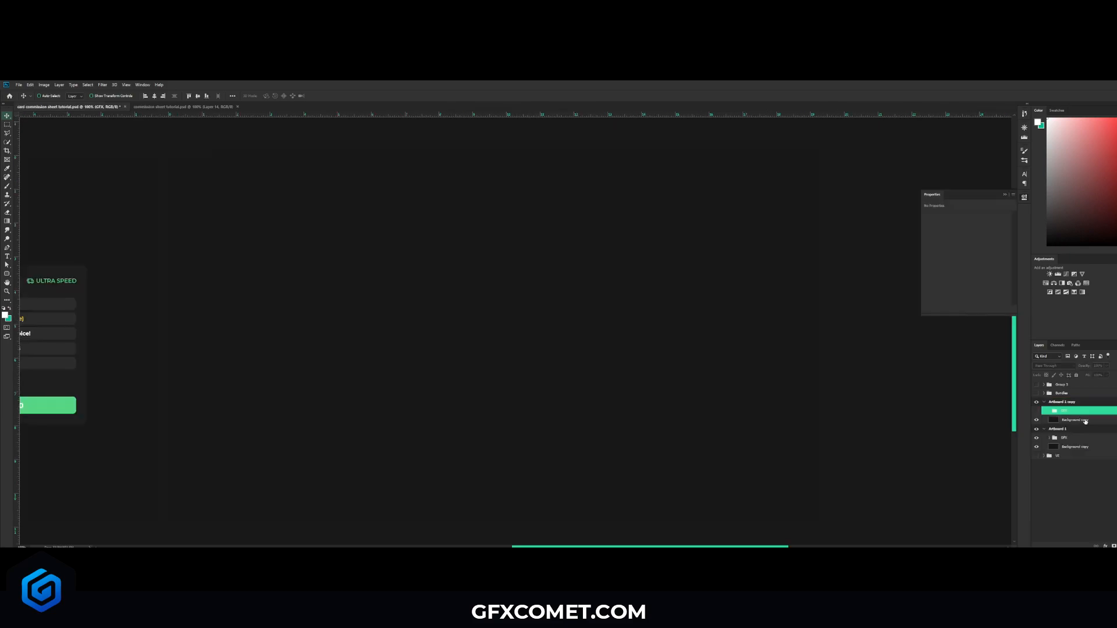
left_click(1081, 418)
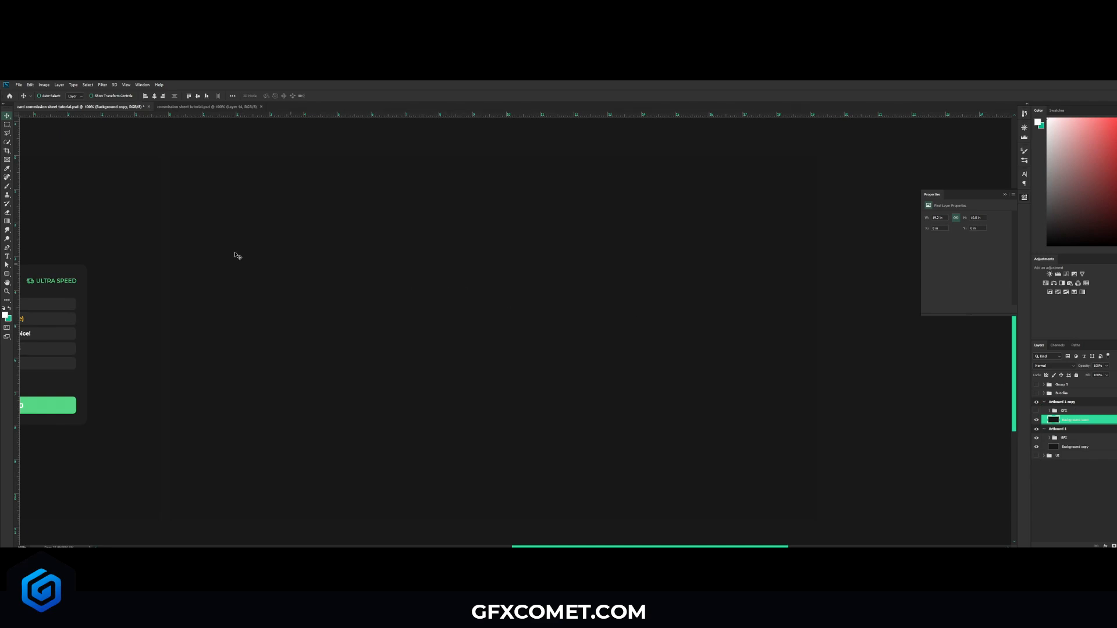
left_click(7, 169)
left_click(218, 302)
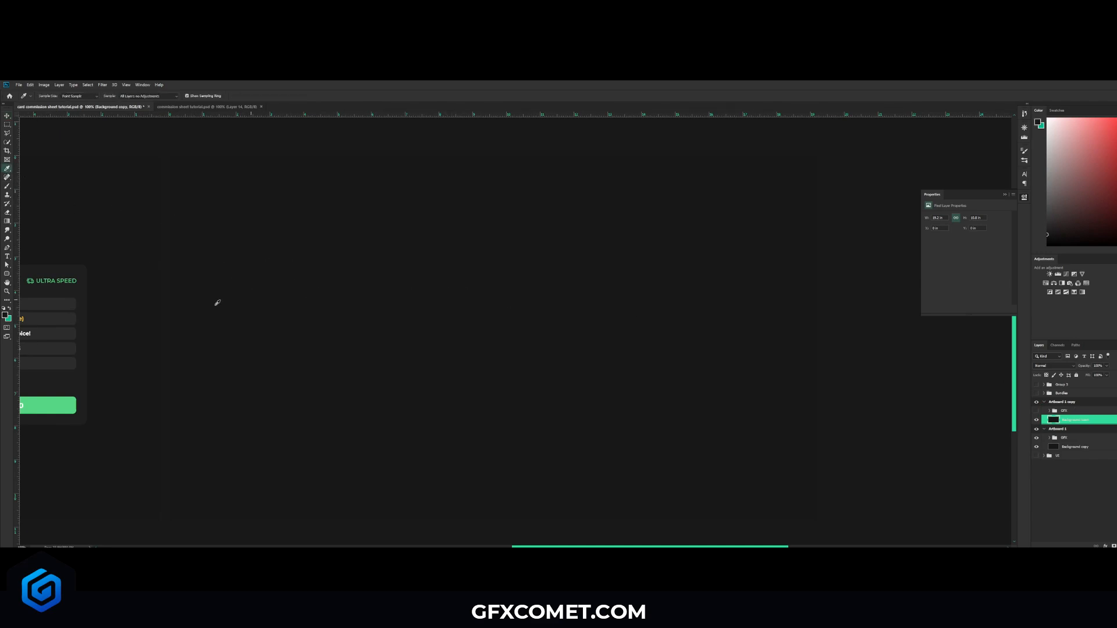
left_click(8, 318)
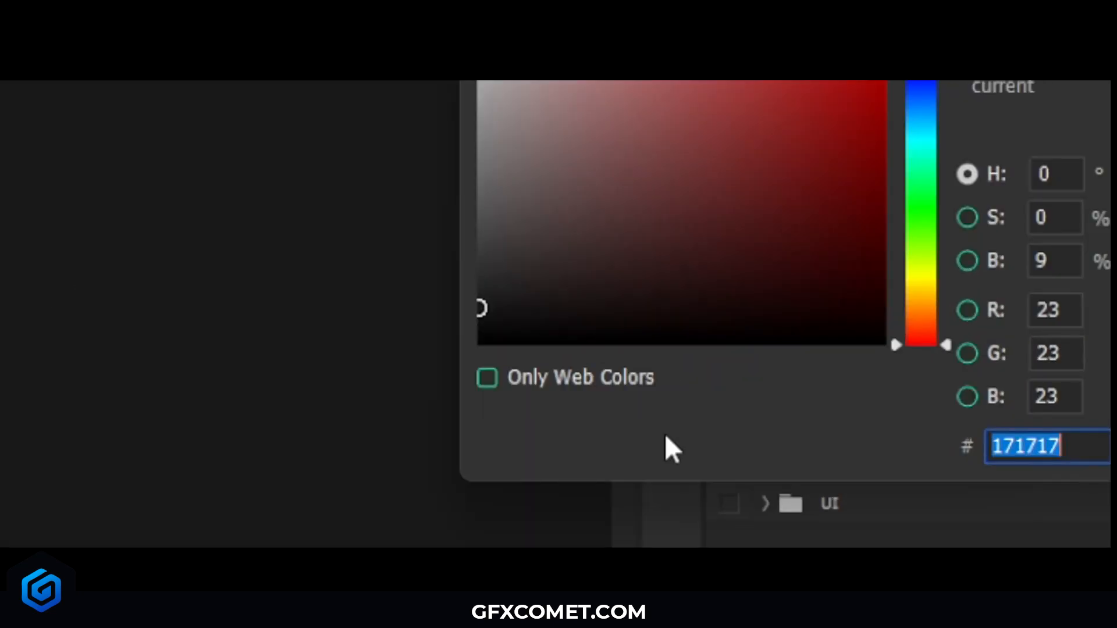
left_click(1026, 447)
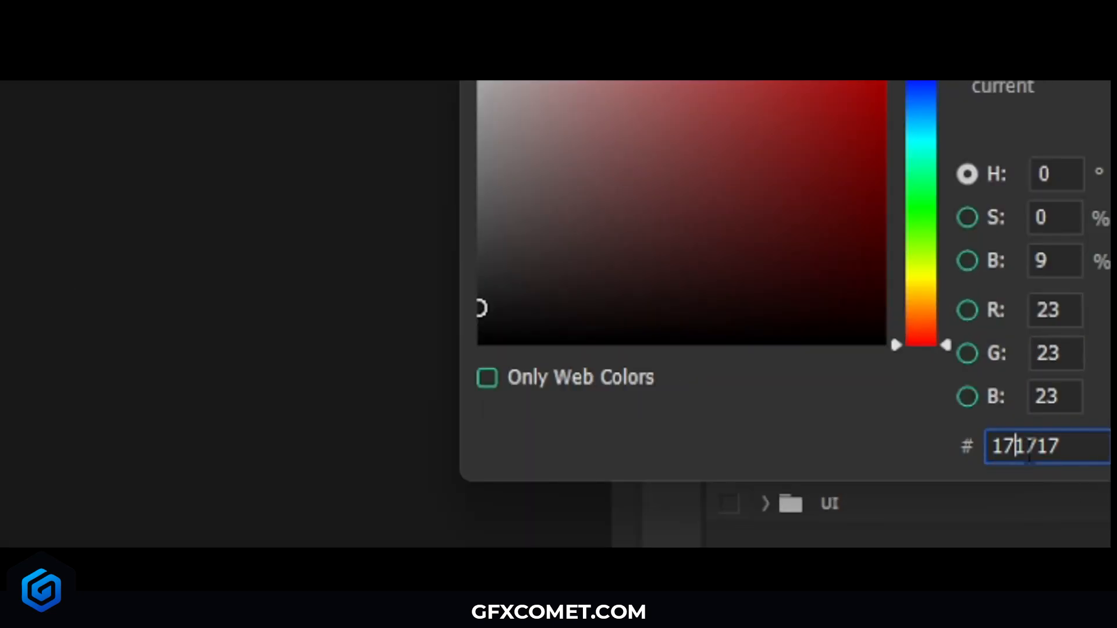
left_click(1069, 450)
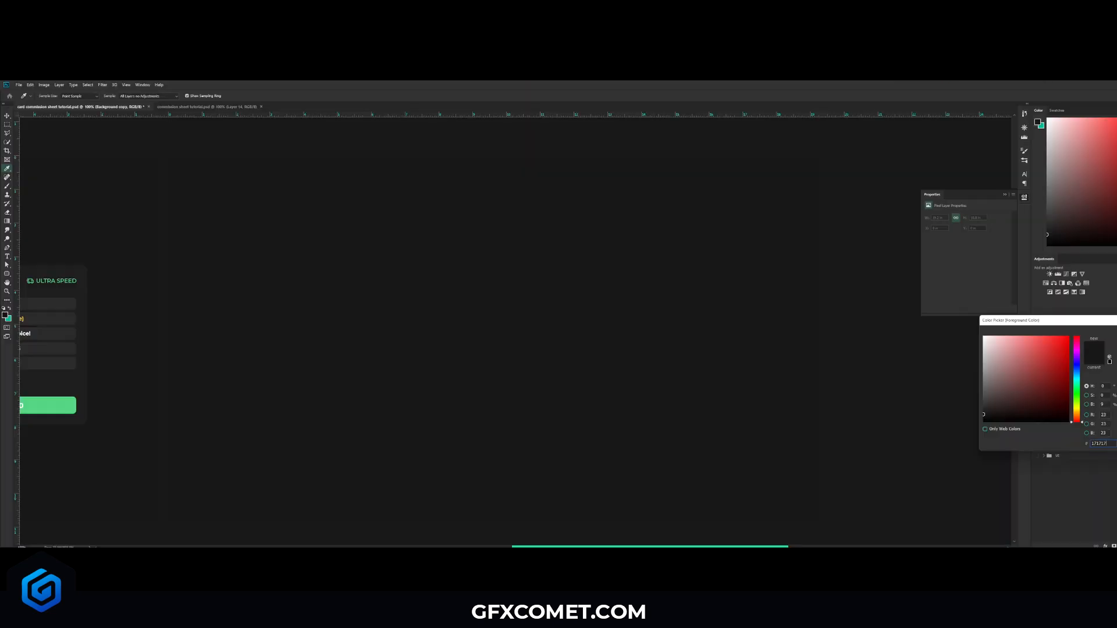
key("Return")
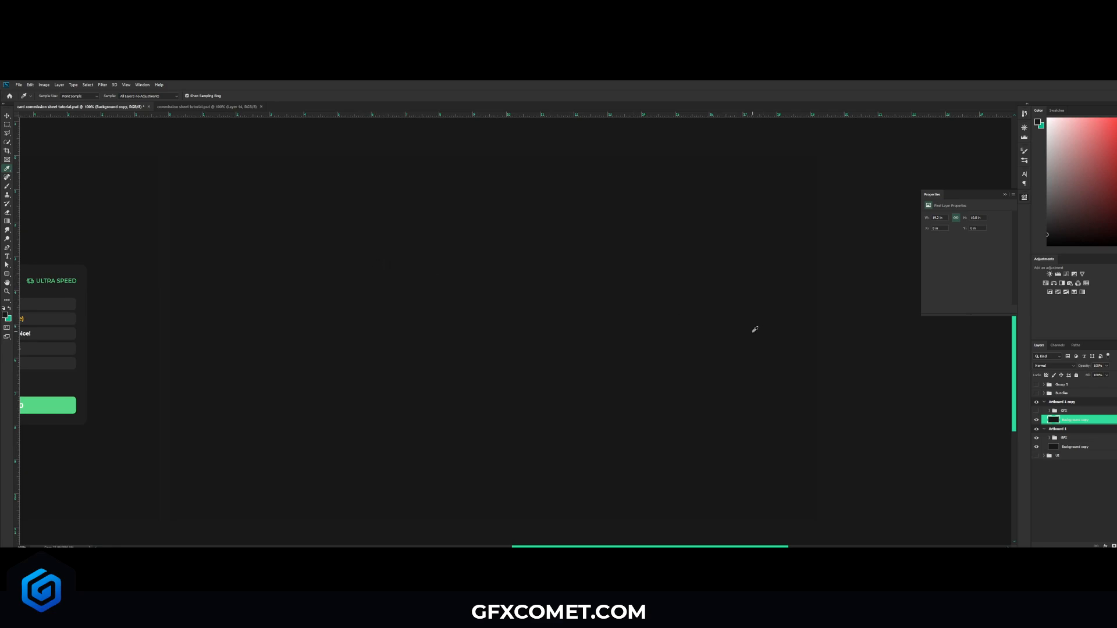
Fill the second artboard's Background copy layer with the green swatch colour and toggle its visibility to compare
left_click(9, 309)
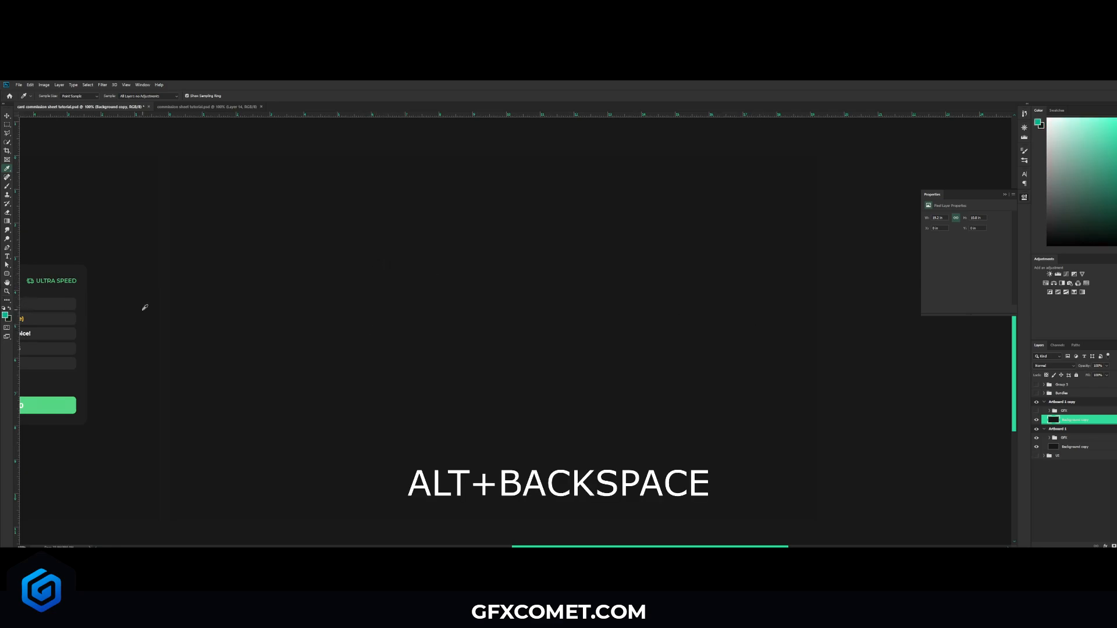
key("alt+BackSpace")
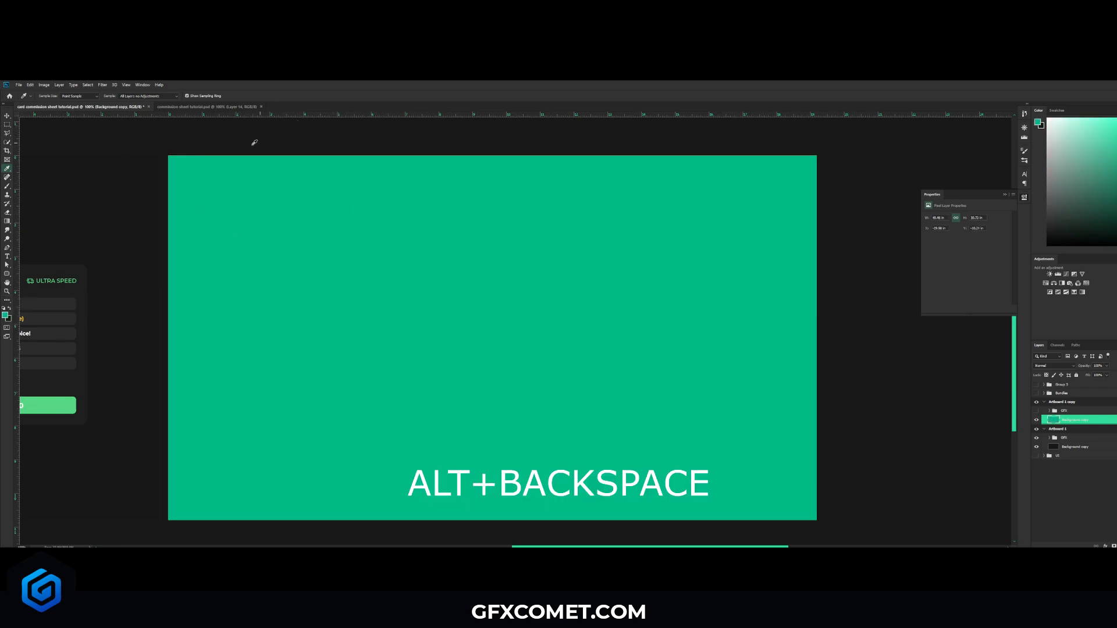
left_click(7, 117)
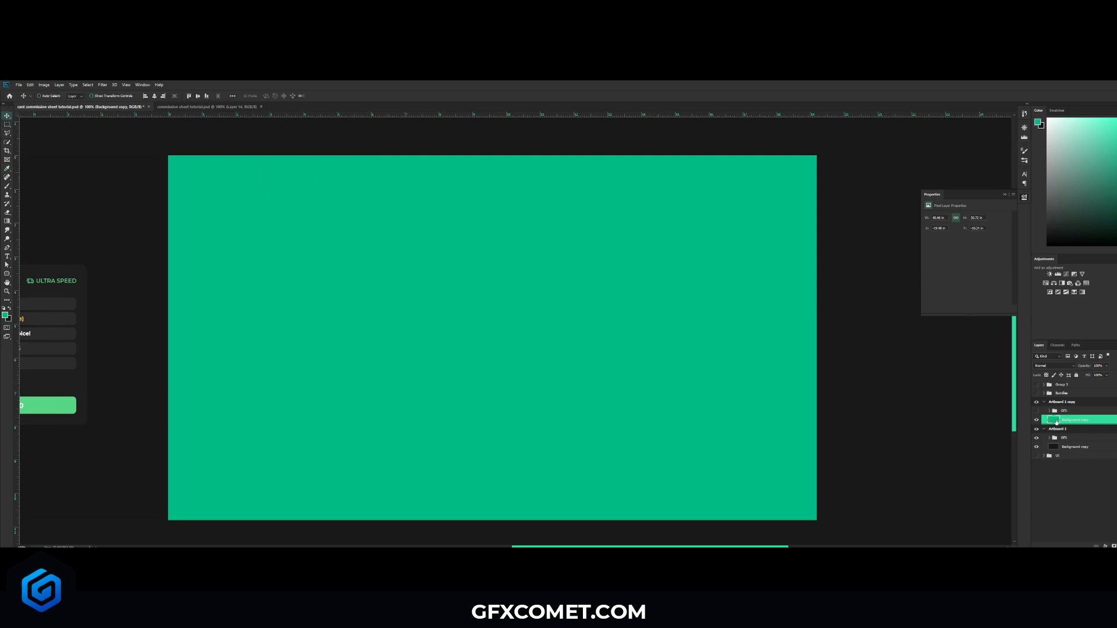
left_click(1037, 419)
left_click(1037, 419)
Swap the swatches back and fill the second artboard's Background copy layer with #171717
left_click(9, 308)
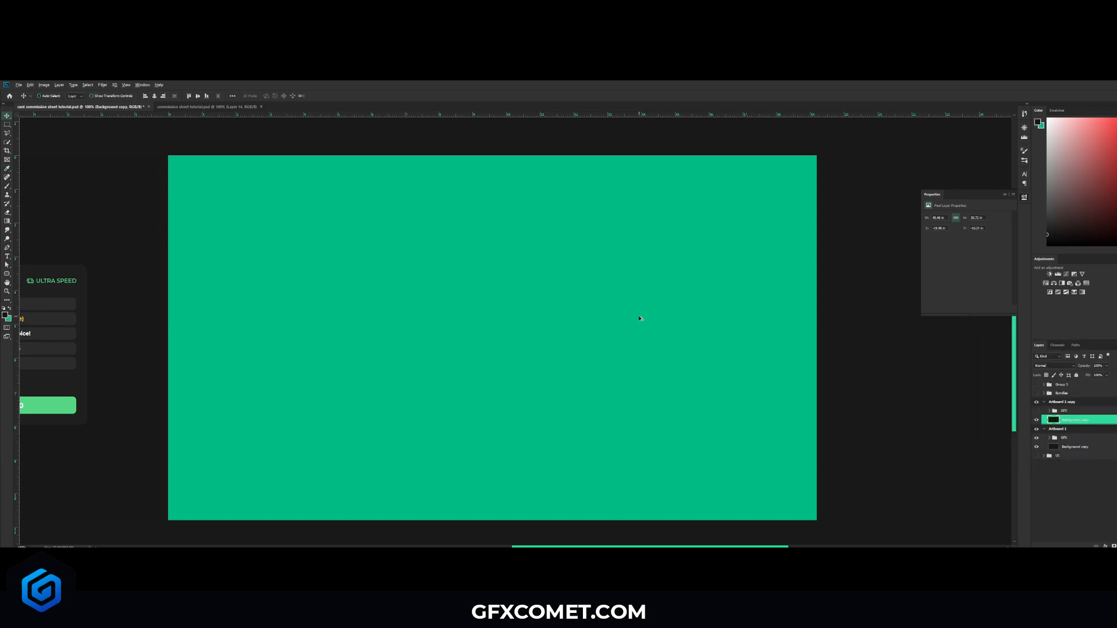
key("alt+BackSpace")
Choose the Rounded Rectangle tool and sample the Logo Design card's colour, #1e1e1e, as its fill
key("h")
left_click_drag(656, 287, 753, 277)
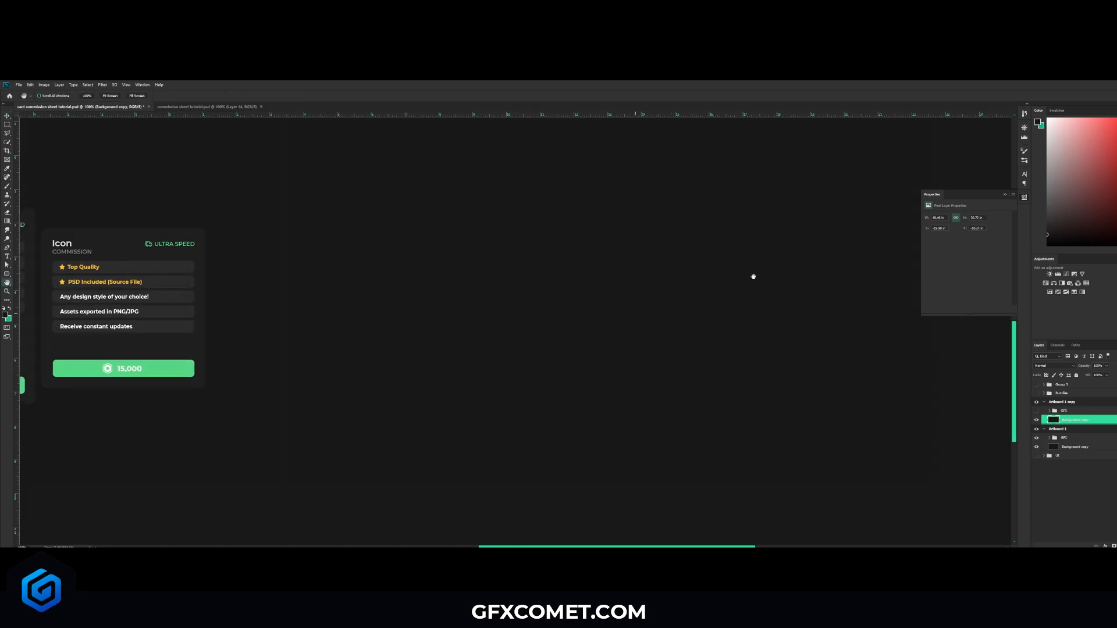
left_click_drag(238, 236, 516, 220)
left_click_drag(216, 190, 249, 225)
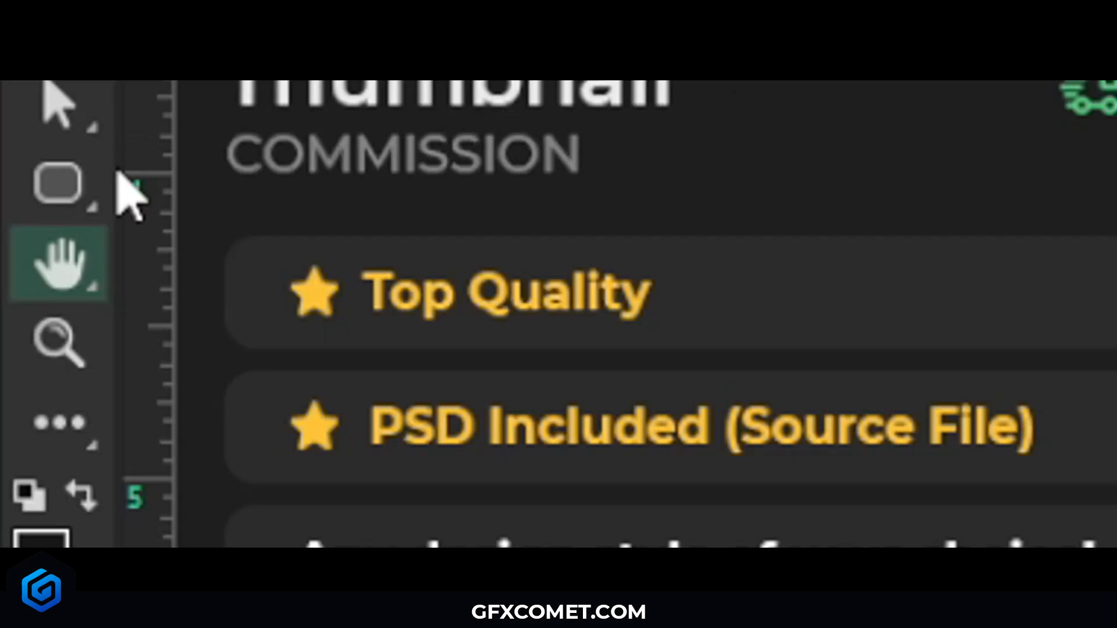
right_click(70, 195)
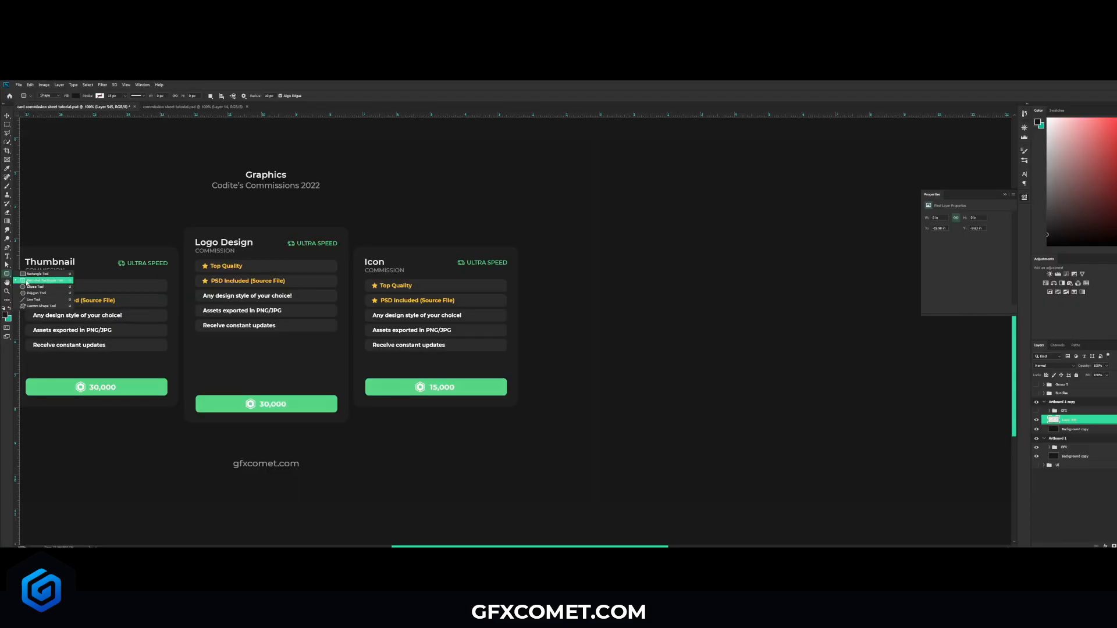
left_click(33, 283)
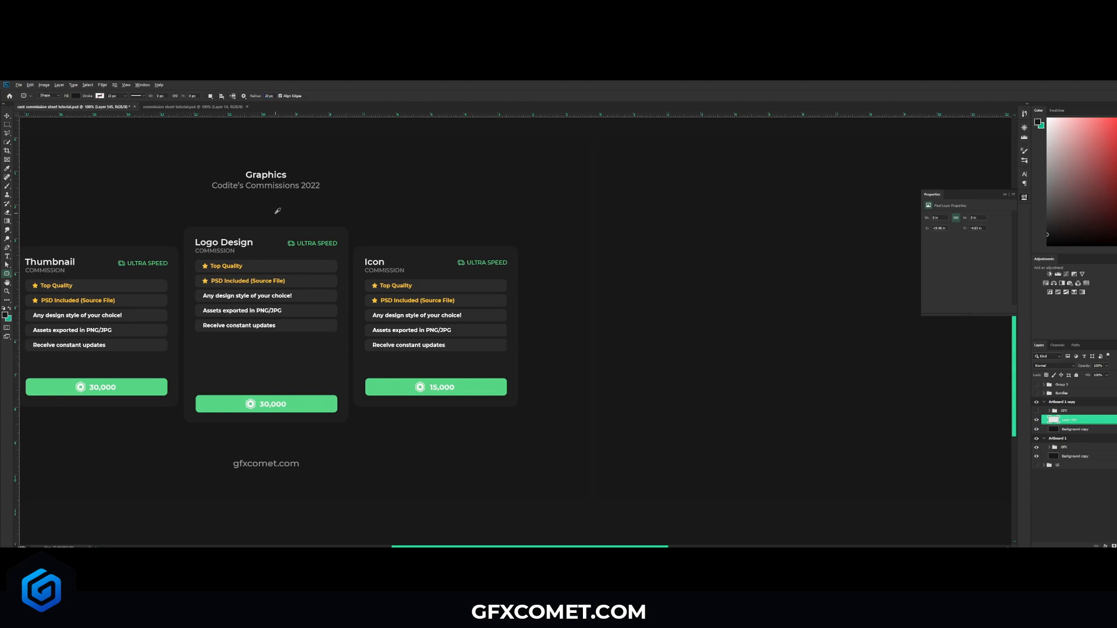
left_click(284, 237)
left_click(6, 314)
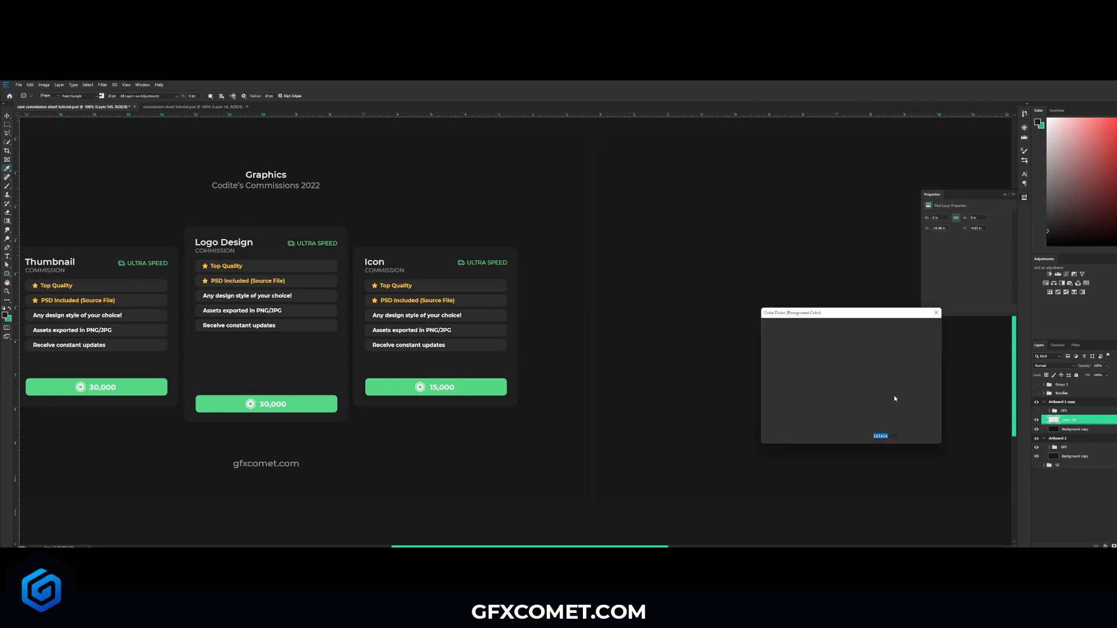
left_click(877, 435)
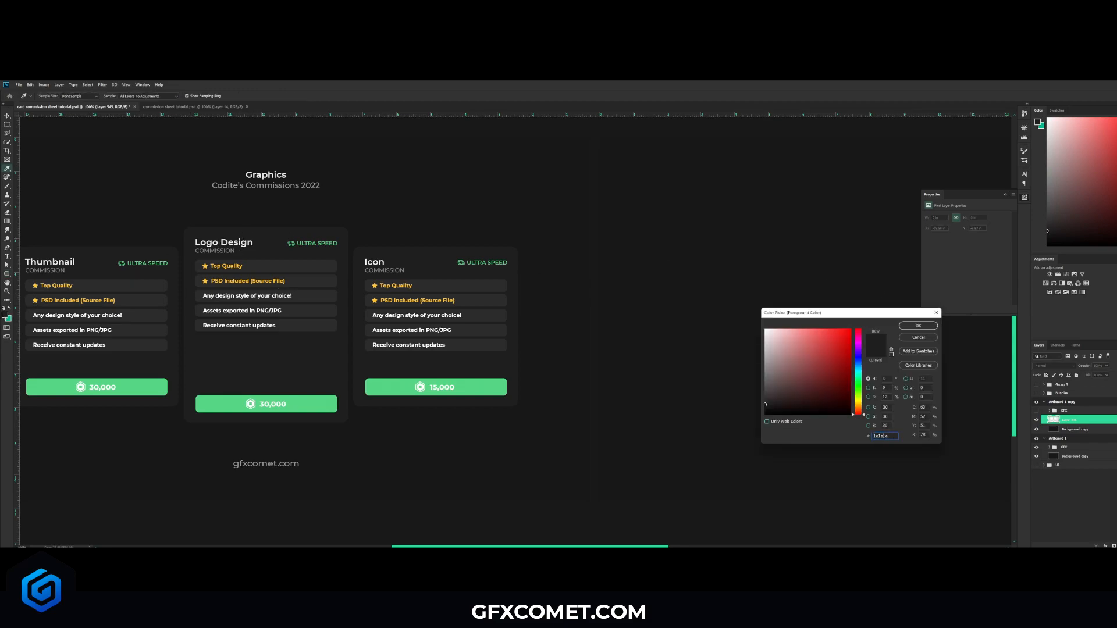
left_click(918, 327)
key("u")
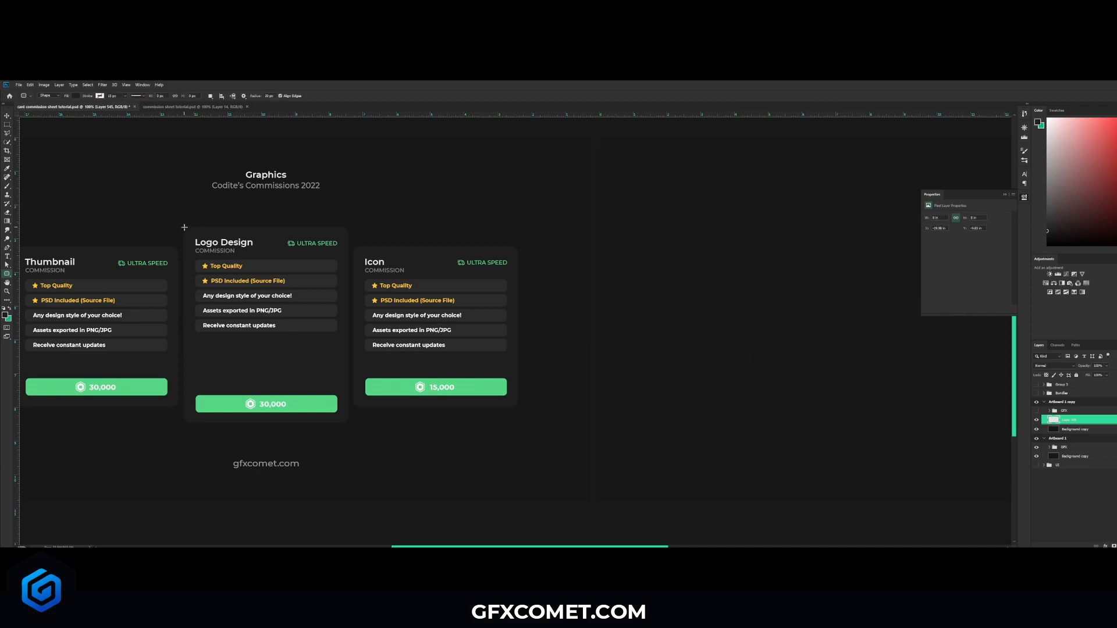
Draw a rounded rectangle about 490 by 580 px over the Logo Design card and move it onto the empty second artboard
left_click_drag(184, 226, 349, 423)
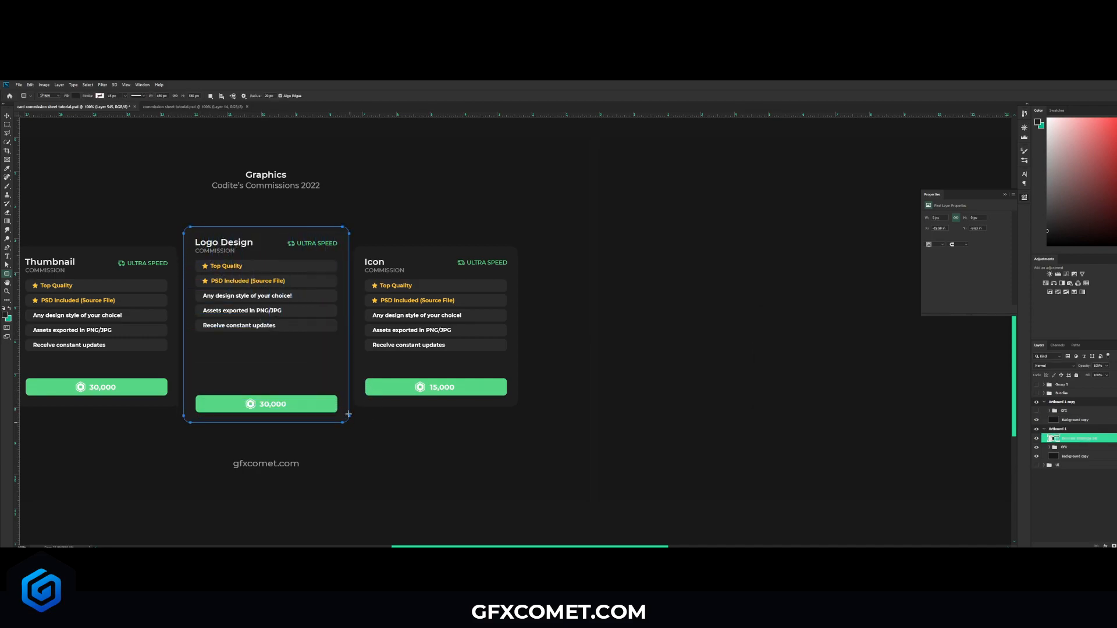
key("v")
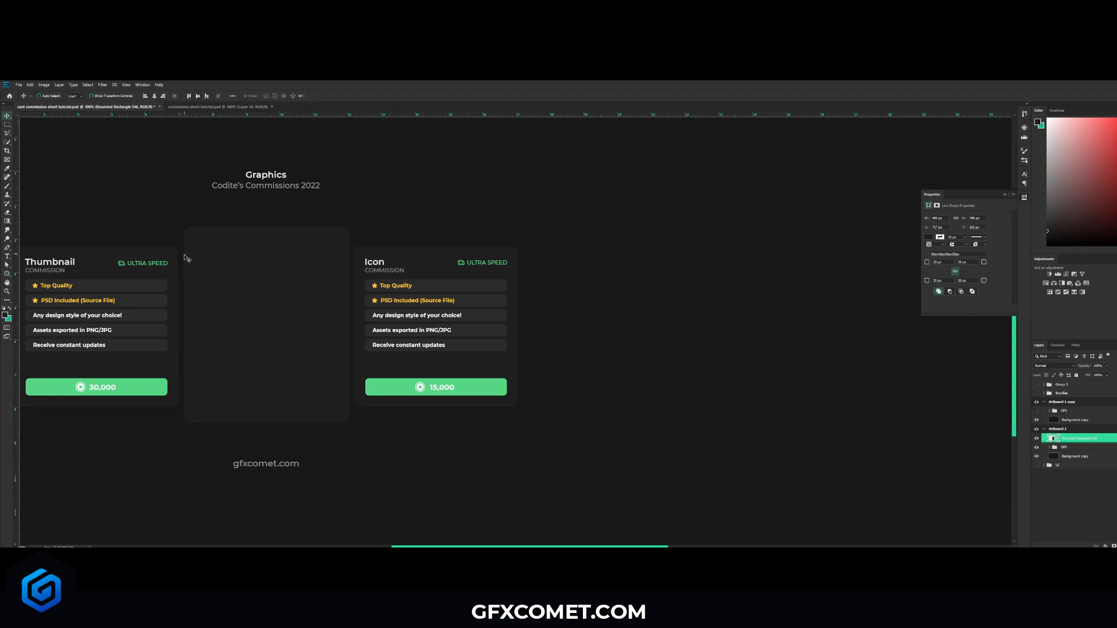
key("space")
left_click_drag(388, 262, 467, 215)
left_click_drag(572, 242, 432, 313)
left_click_drag(234, 323, 523, 323)
Centre the rounded rectangle horizontally and vertically on the second artboard, and clear the selection
key("space")
key("space")
key("ctrl+a")
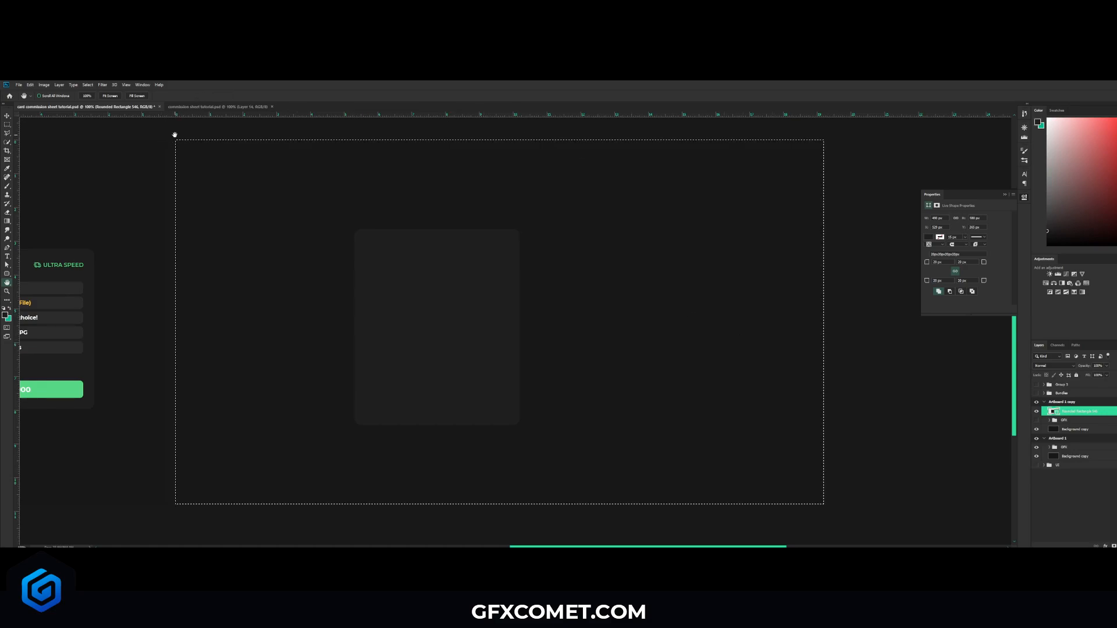
left_click_drag(214, 488, 858, 495)
left_click_drag(613, 356, 85, 374)
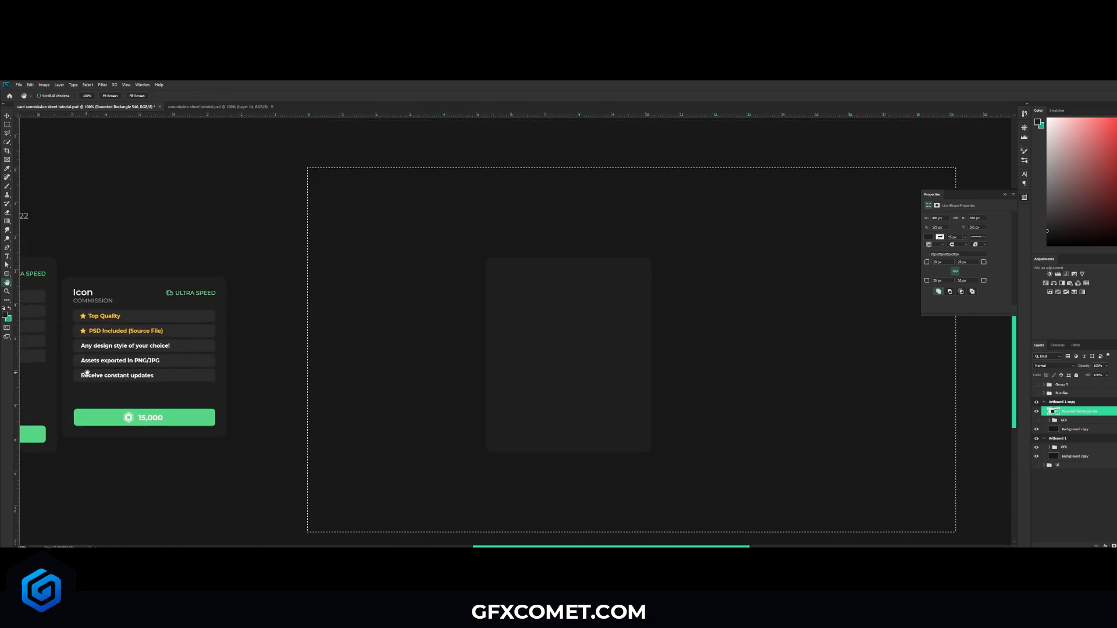
left_click_drag(499, 360, 346, 349)
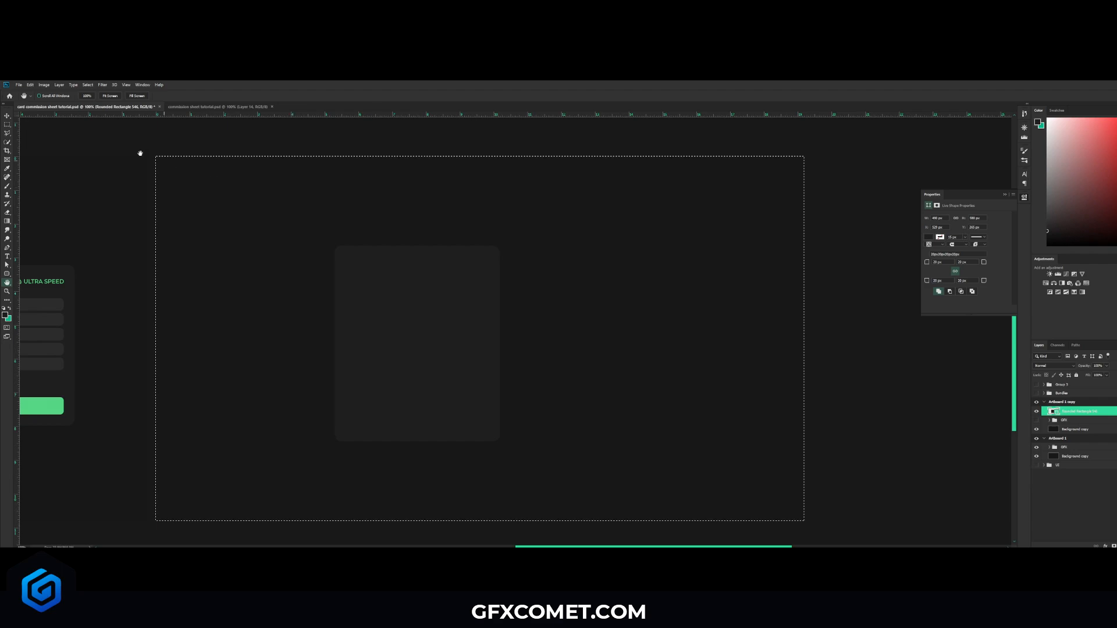
left_click(6, 115)
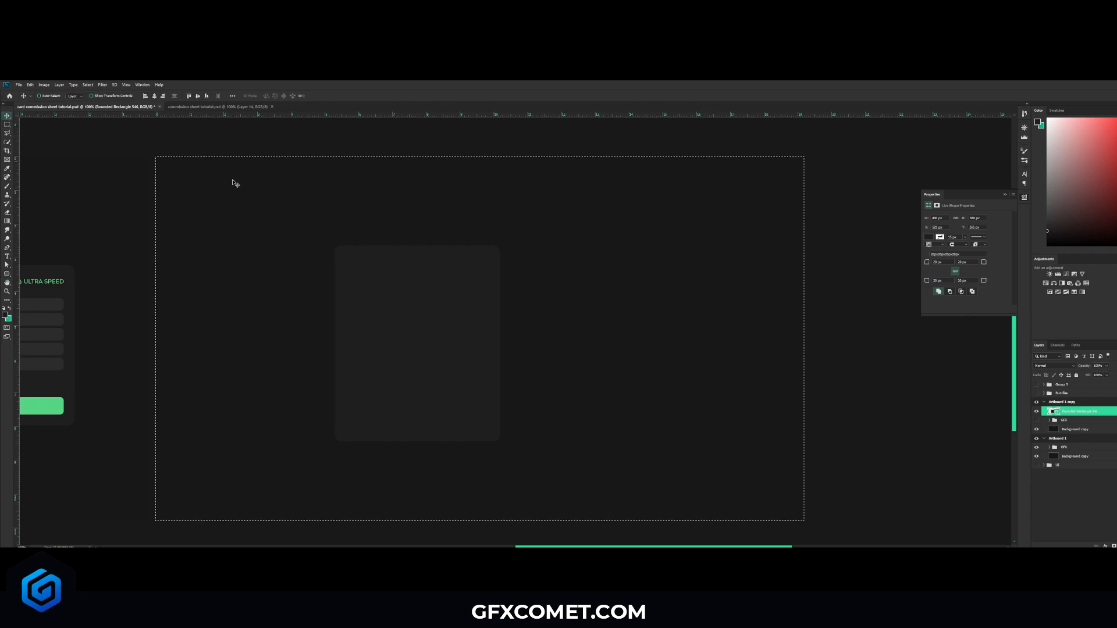
left_click(1037, 412)
left_click(1037, 411)
left_click(154, 98)
left_click(197, 97)
key("ctrl+d")
Add white "Logo Design" title text in Montserrat Medium on the new blank card
key("h")
left_click_drag(444, 299, 748, 284)
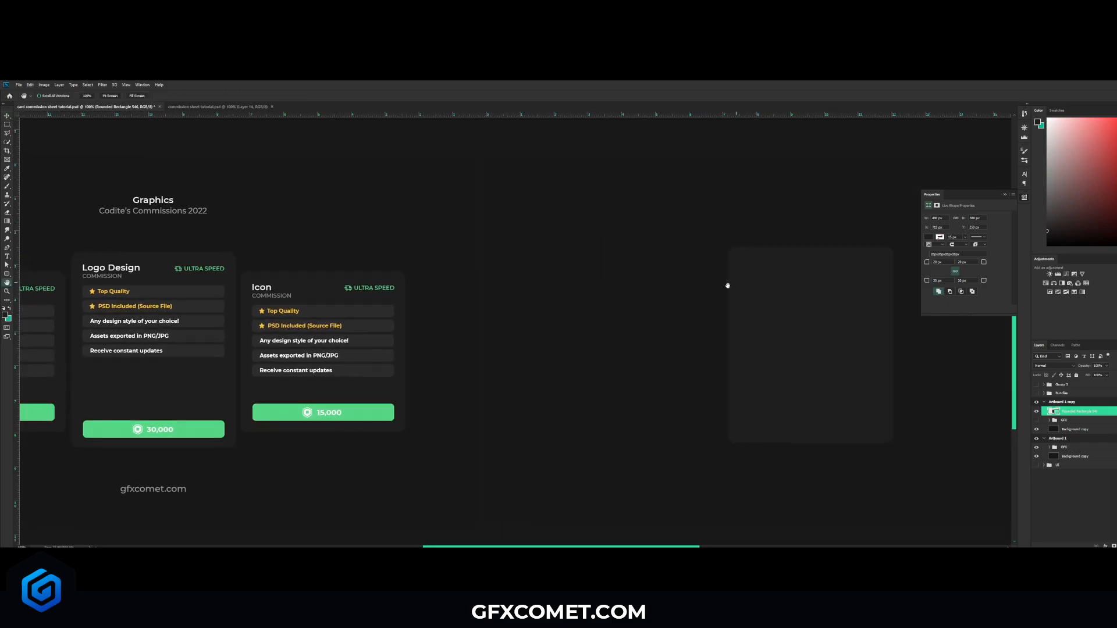
left_click(1024, 197)
key("t")
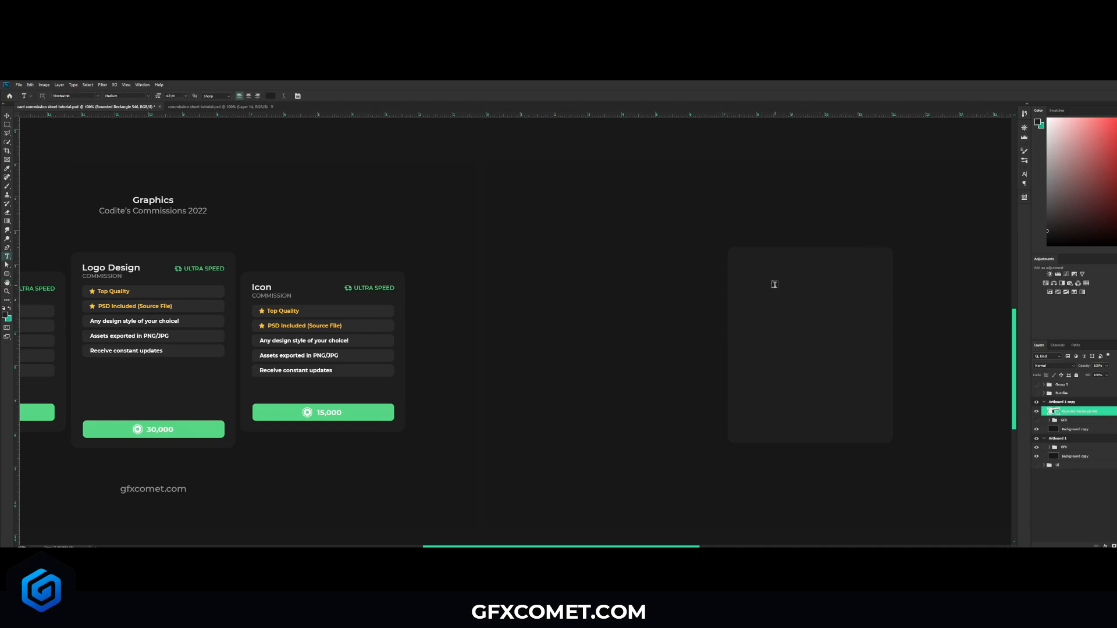
left_click(4, 308)
left_click(9, 308)
left_click(762, 281)
type("asd")
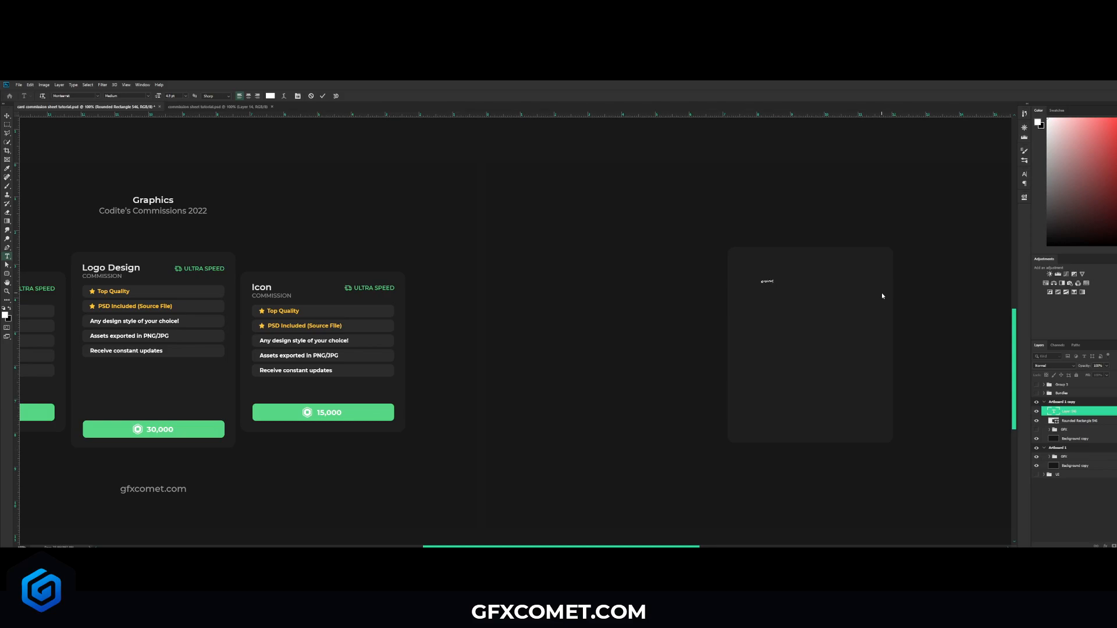
key("ctrl+a")
key("Return")
left_click(987, 337)
Place the title text over the reference card's "Logo Design" heading and scale it to match that heading's size
key("v")
left_click_drag(902, 279, 147, 265)
key("ctrl+t")
key("Return")
key("ctrl+t")
key("Return")
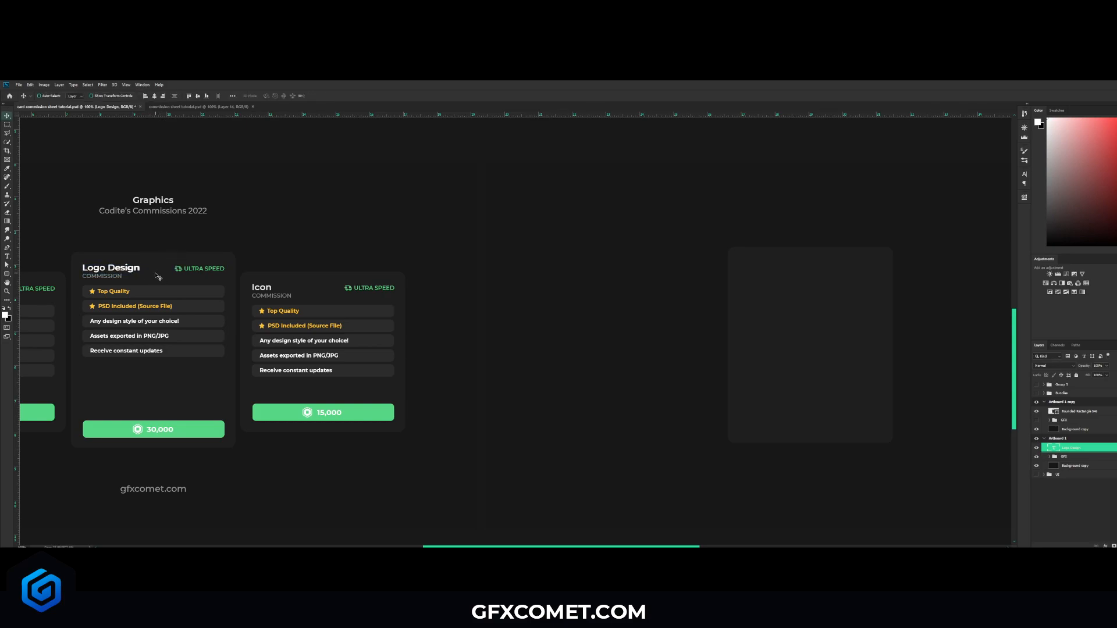
Move the "Logo Design" title to the upper-left corner of the new card and nudge it slightly right
left_click_drag(158, 277, 812, 270)
key("t")
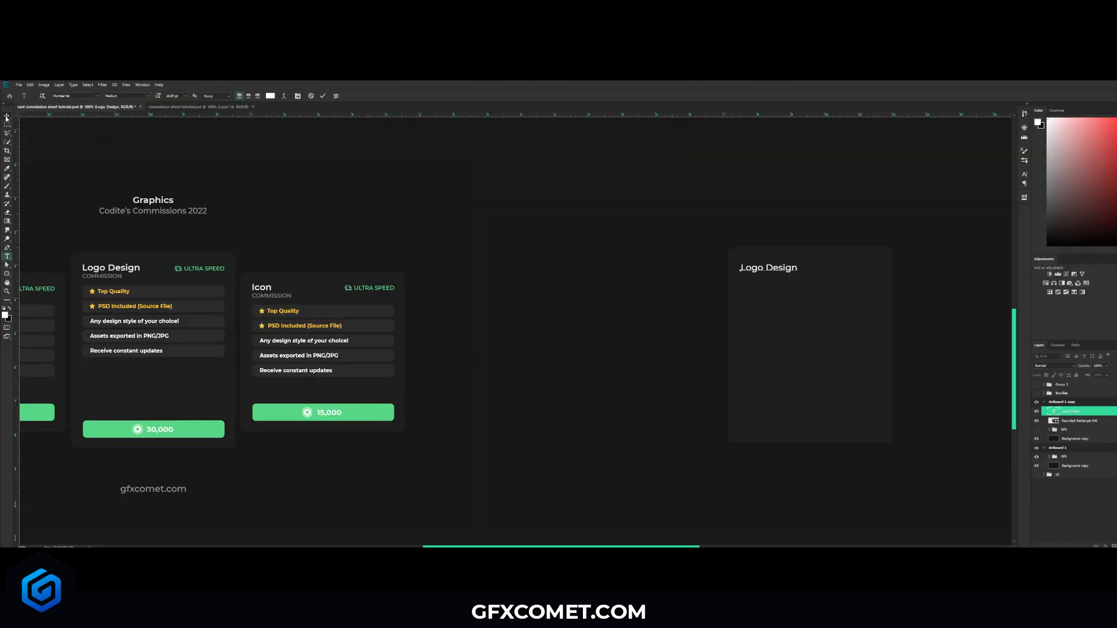
key("v")
key("Right")
key("Right")
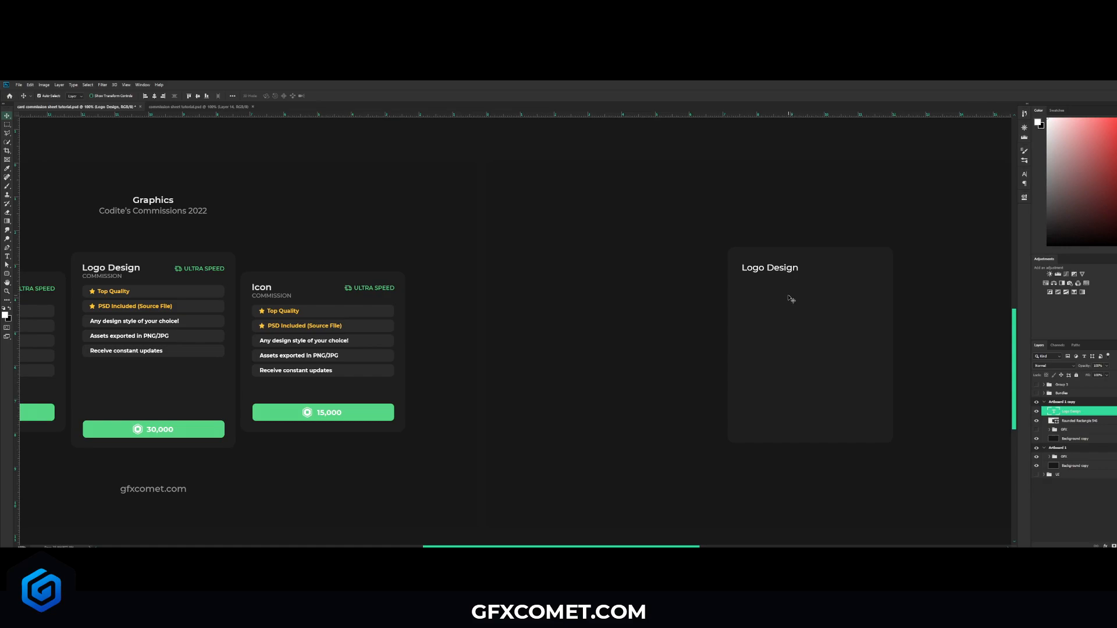
Duplicate the title just below itself and change the copy's text to "COMMISSION"
key("ctrl+j")
left_click_drag(789, 271, 788, 280)
key("t")
left_click(778, 283)
key("ctrl+a")
type("COMMISSION")
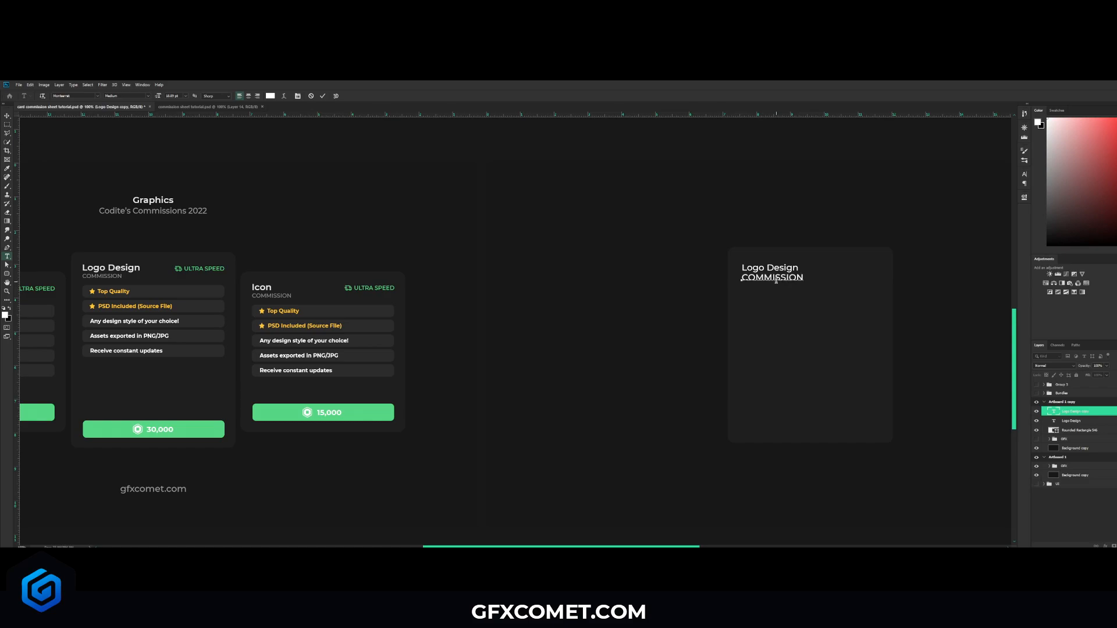
Recolour the "COMMISSION" text grey and set its size to 12 pt
key("ctrl+a")
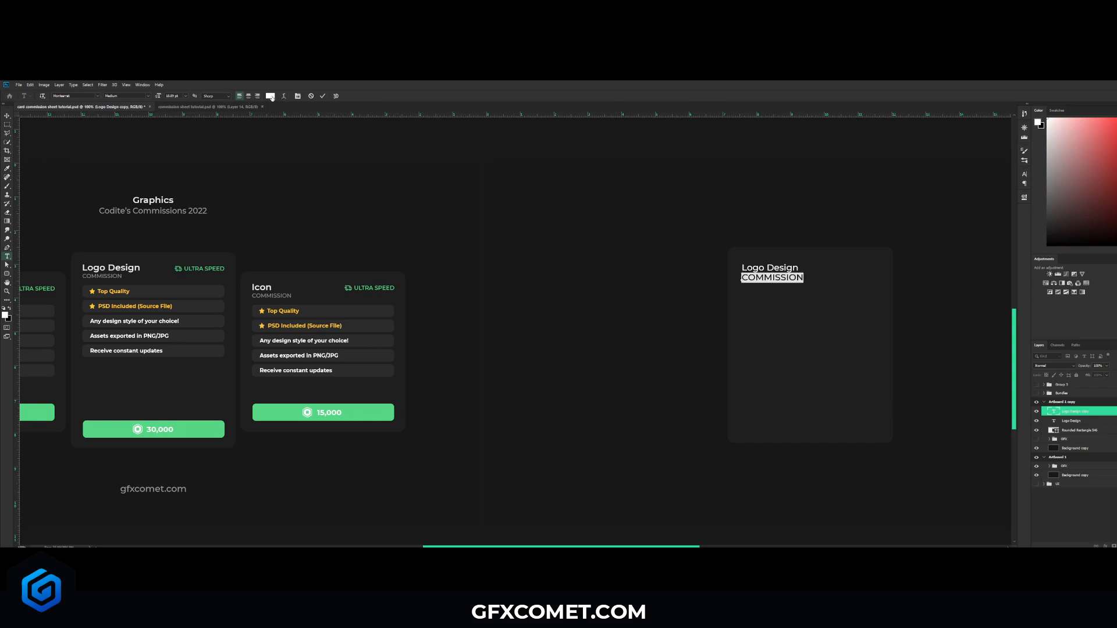
left_click(272, 97)
left_click(767, 372)
left_click(920, 327)
left_click_drag(181, 96, 164, 97)
type("12")
key("Return")
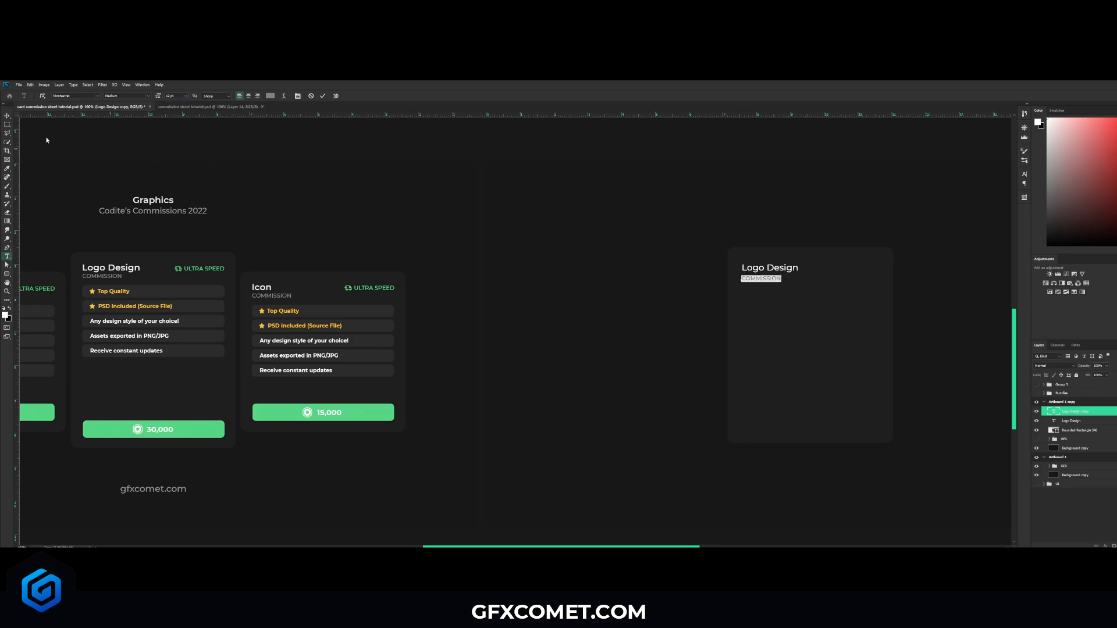
left_click(7, 116)
Set the new card's "Logo Design" title to SemiBold and sample its text colour from the reference card's title
double_click(781, 266)
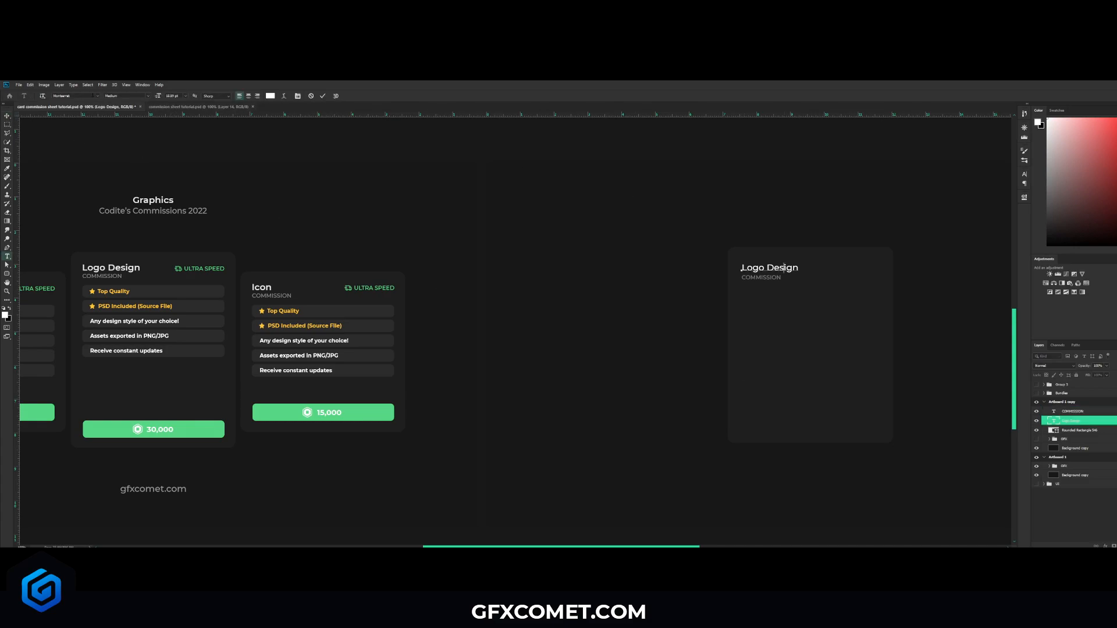
key("ctrl+a")
left_click(149, 98)
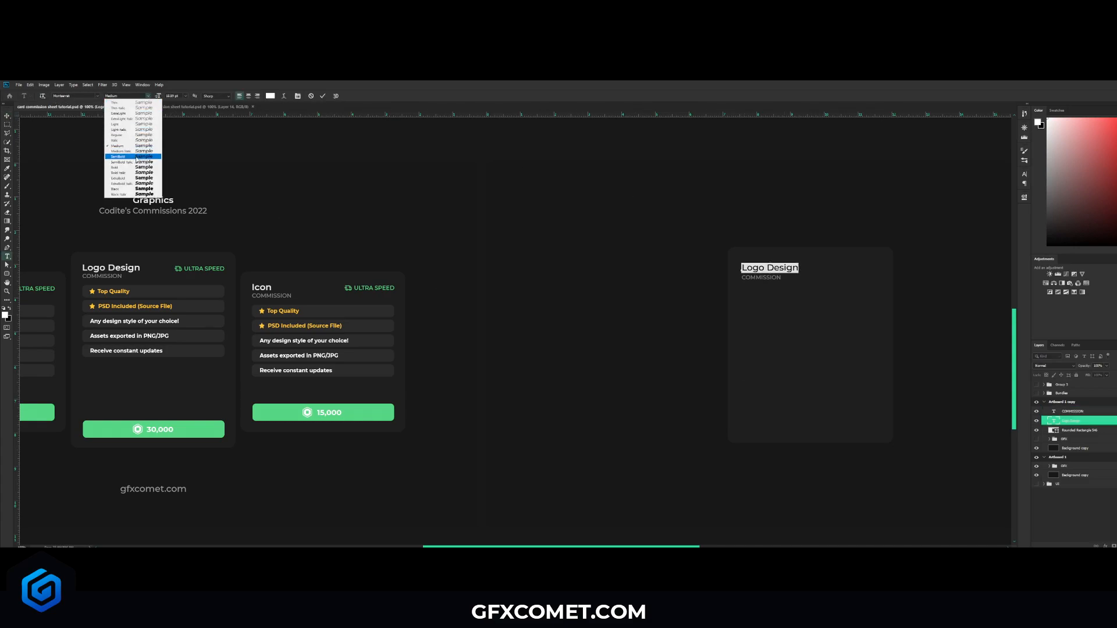
left_click(139, 158)
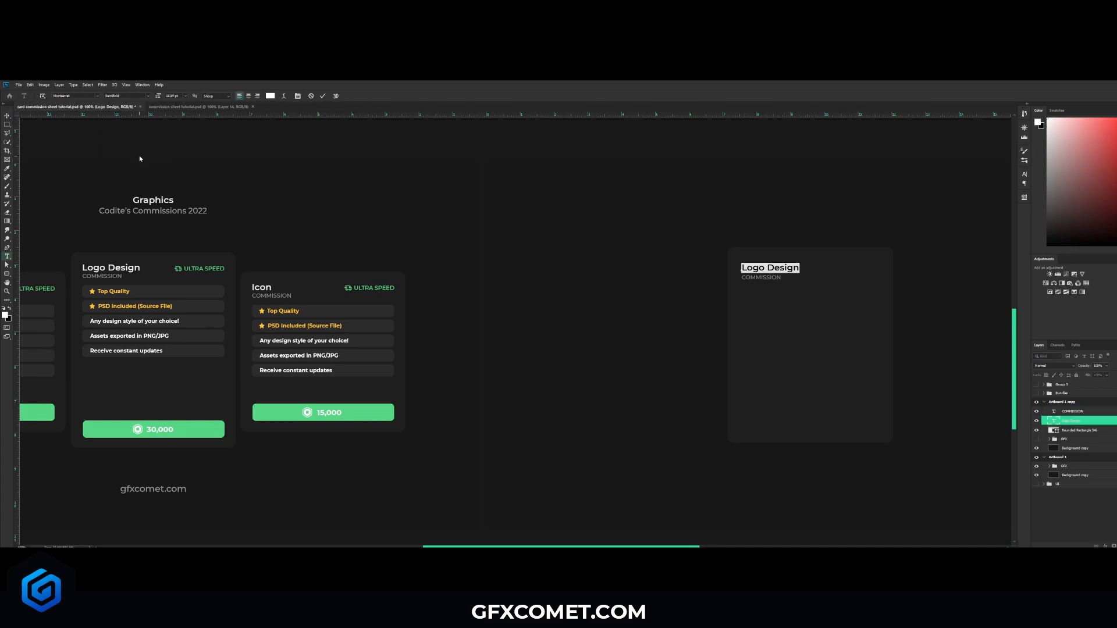
left_click(270, 97)
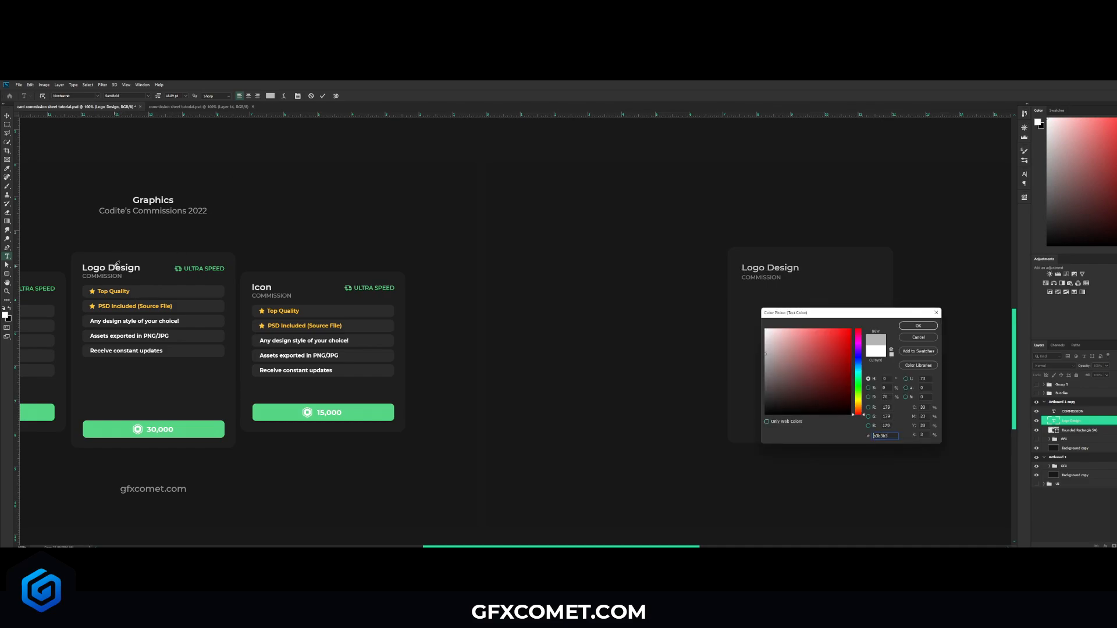
Choose the Rounded Rectangle tool on a new layer above the "COMMISSION" text and adjust its corner radius
left_click(1072, 411)
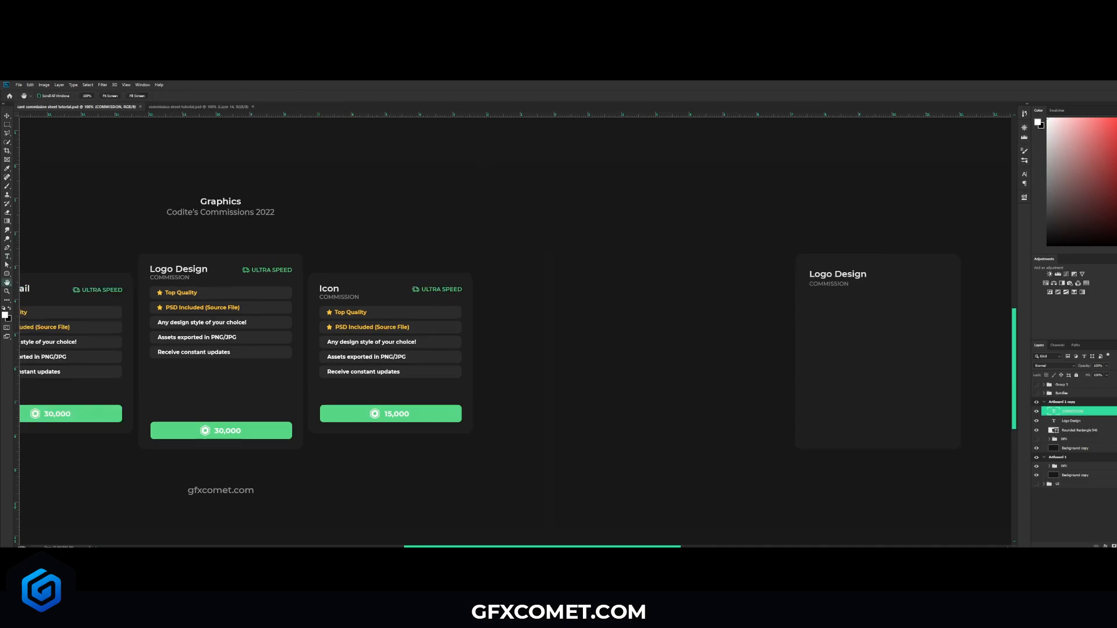
key("ctrl+shift+alt+n")
right_click(7, 274)
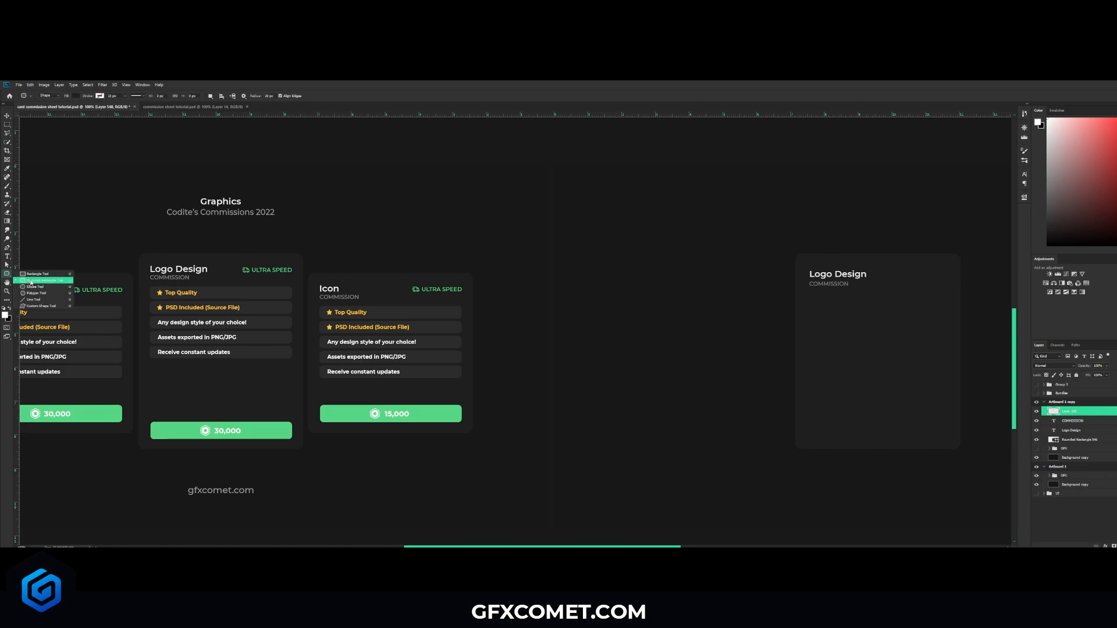
left_click(31, 282)
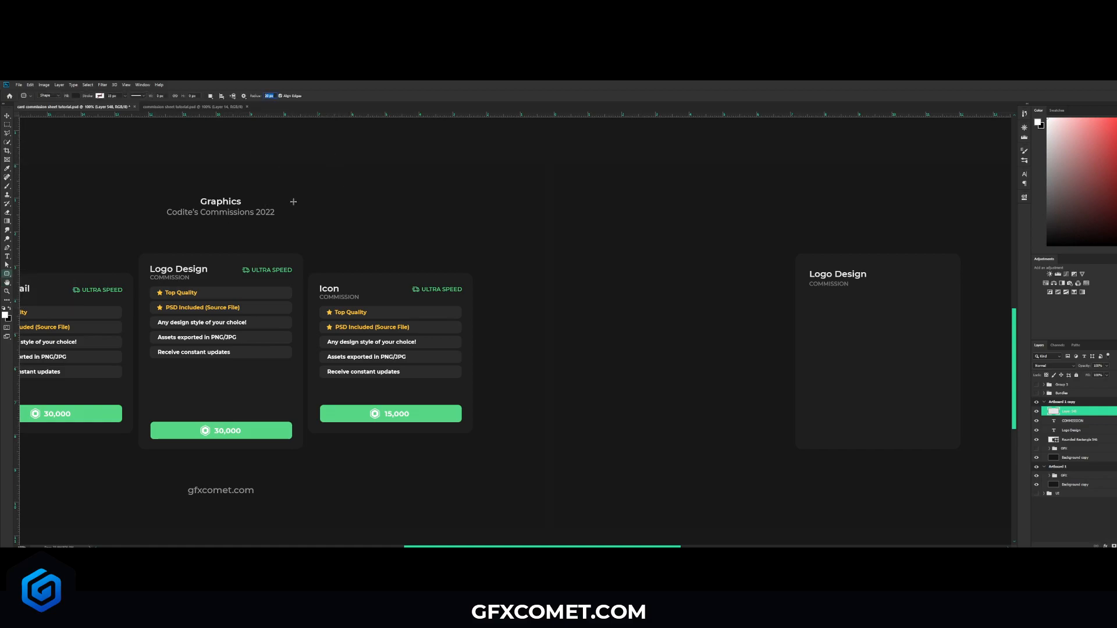
type("15 px")
key("space")
left_click_drag(373, 320, 638, 322)
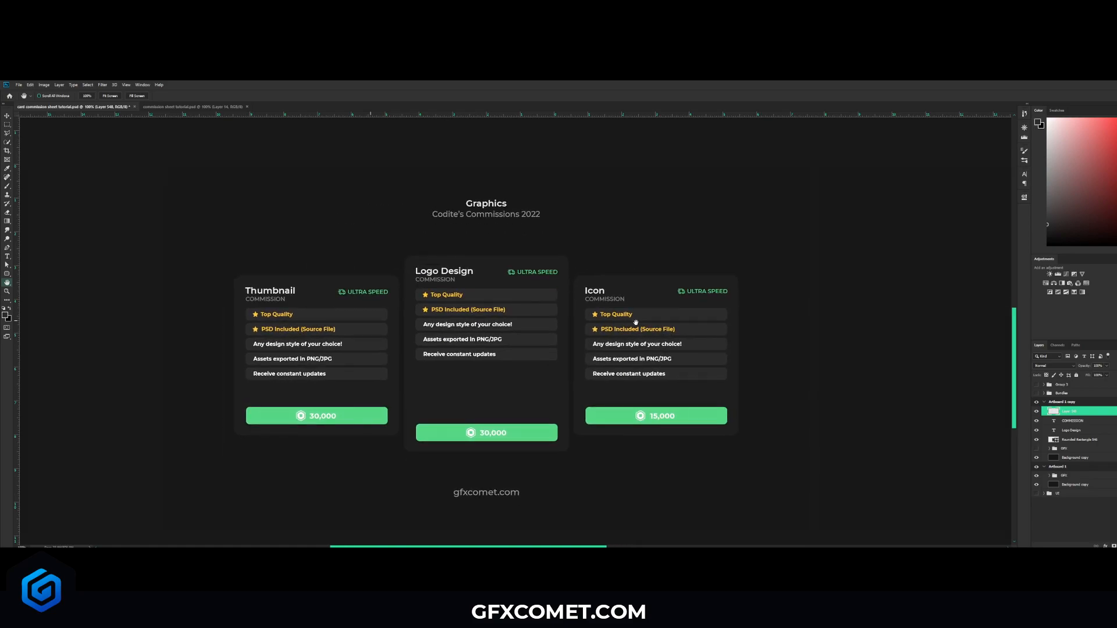
Try overlaying a pasted screenshot of the whole reference artboard on the second artboard
key("Print")
left_click_drag(161, 178, 810, 525)
key("ctrl+c")
left_click_drag(554, 288, 535, 278)
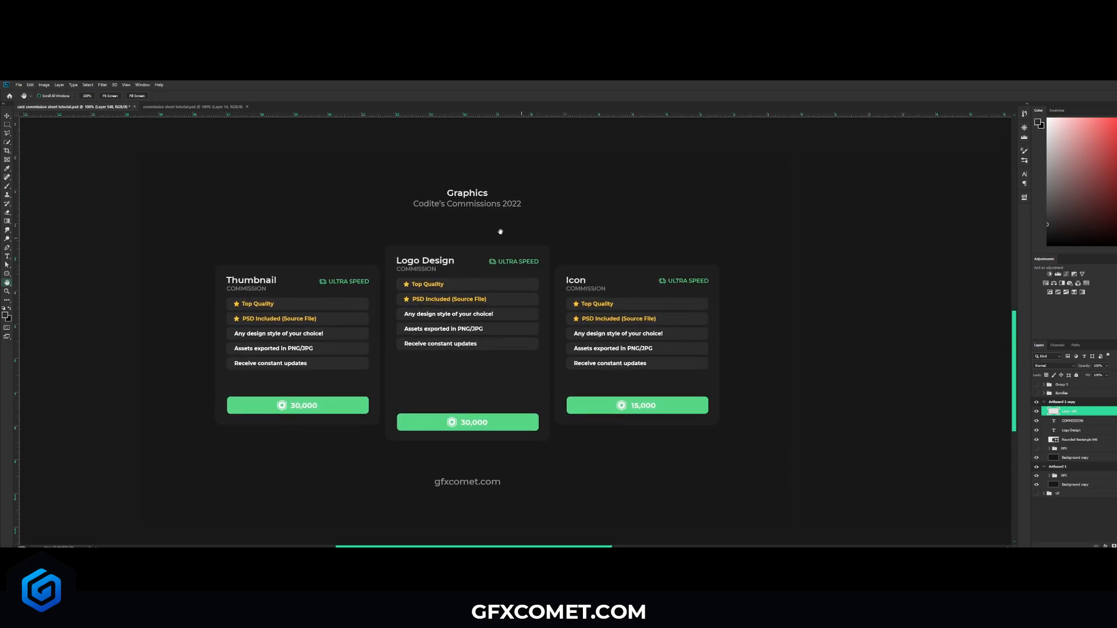
left_click_drag(578, 253, 541, 197)
left_click_drag(861, 211, 348, 281)
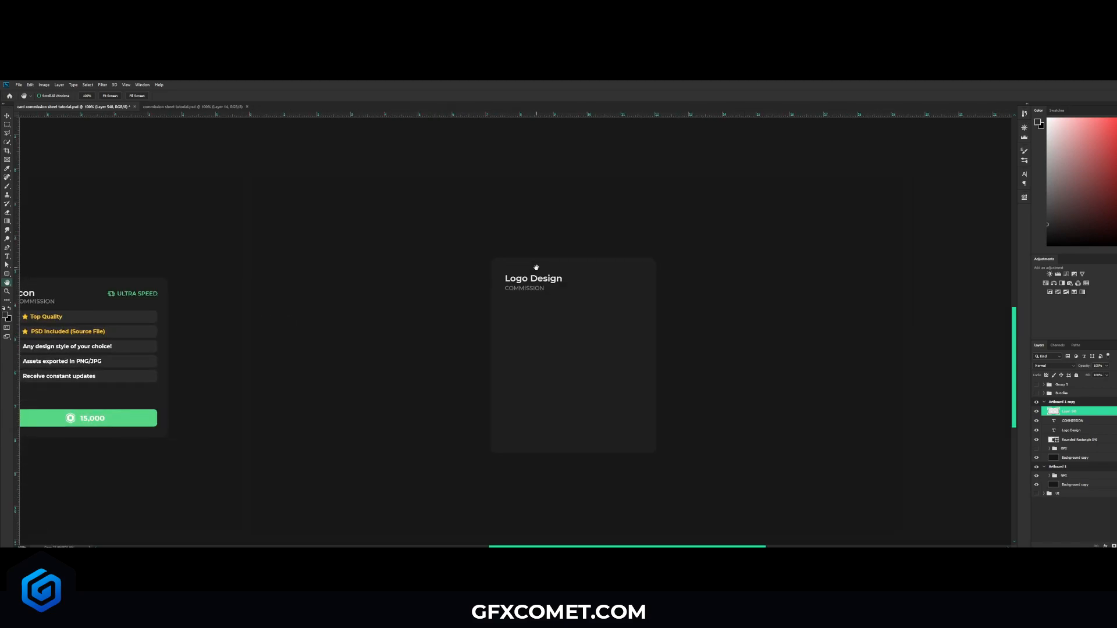
key("ctrl+v")
left_click_drag(761, 307, 716, 305)
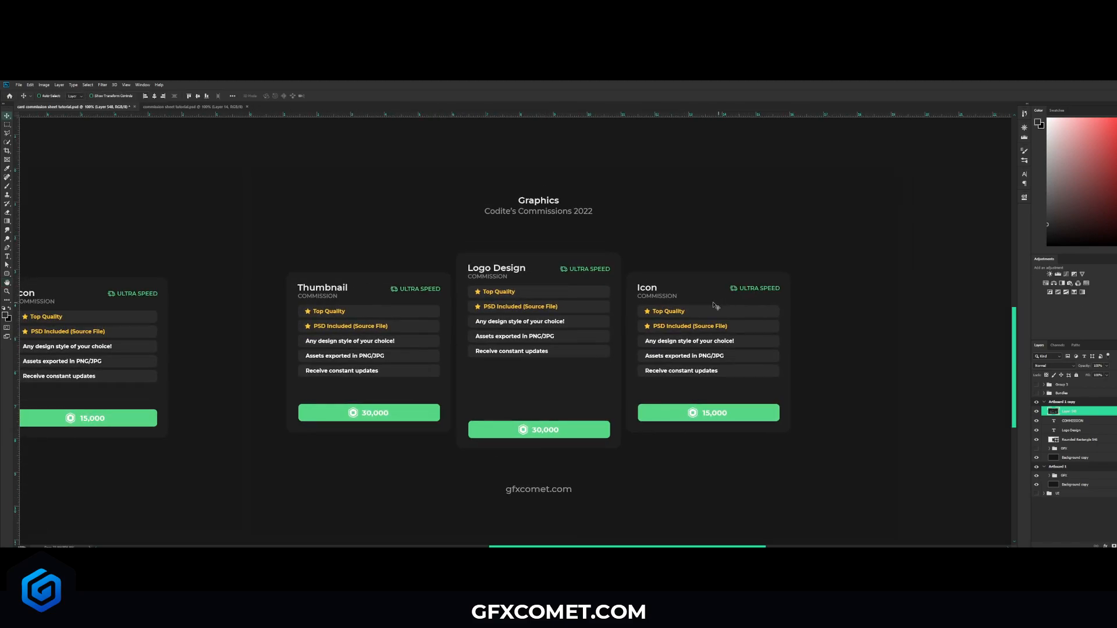
left_click(8, 169)
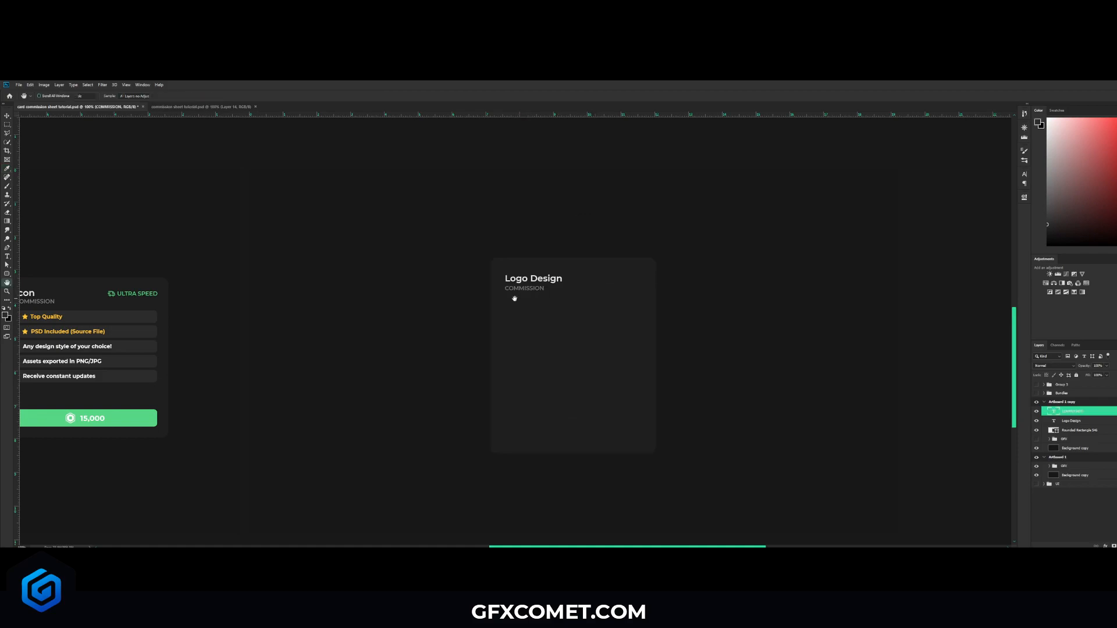
Draw a rounded bar matching the reference card's first feature row and place it below "COMMISSION" in the new card
left_click_drag(515, 298, 732, 301)
right_click(7, 274)
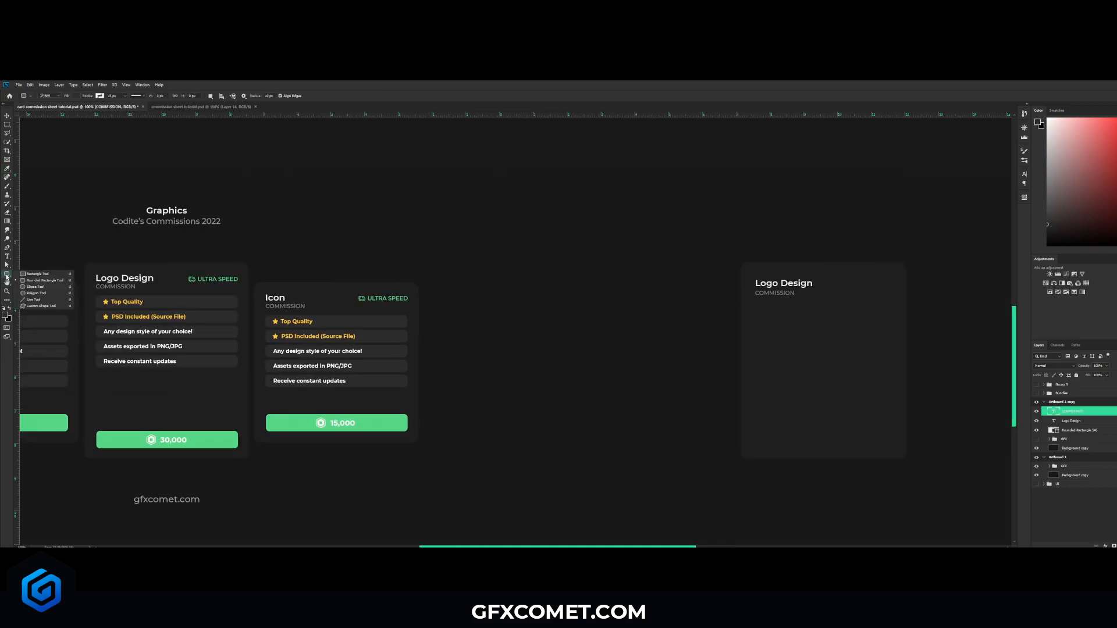
left_click(41, 280)
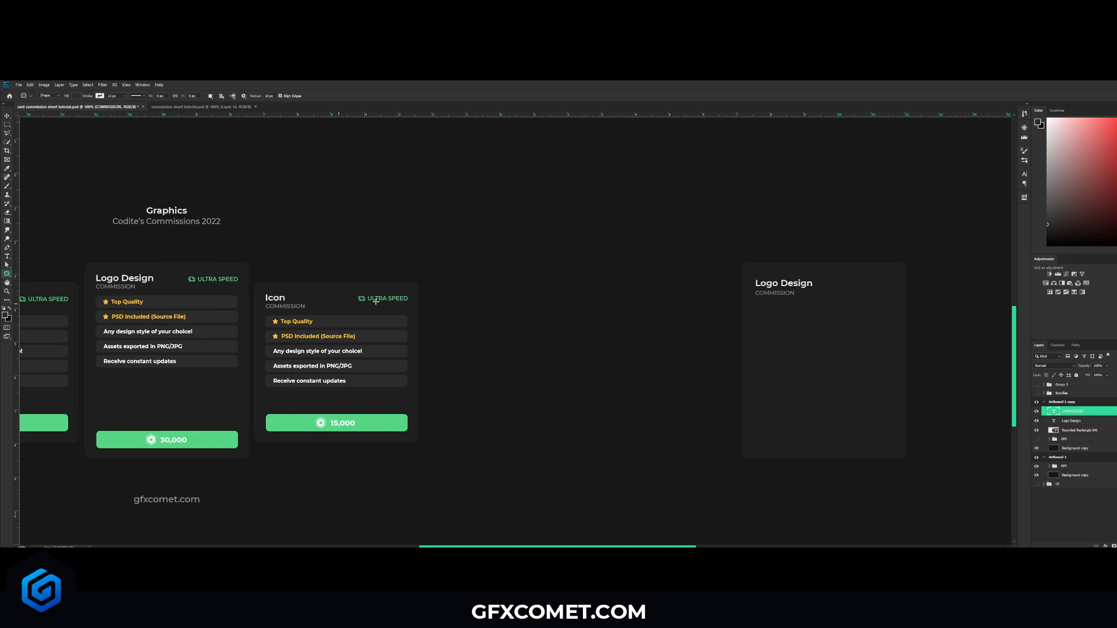
mouse_move(95, 297)
left_mouse_down()
mouse_move(889, 318)
mouse_move(870, 320)
left_mouse_up()
Move the new card's panel, texts and bar together onto the first artboard, beside the reference Logo Design card
key("v")
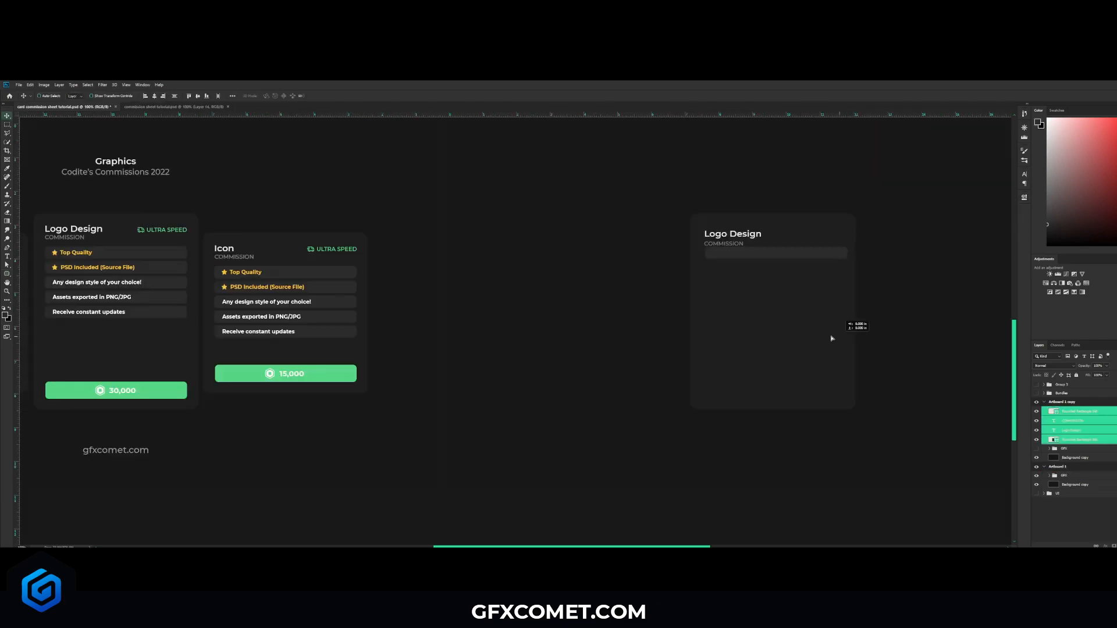
left_click_drag(830, 334, 610, 316)
key("space")
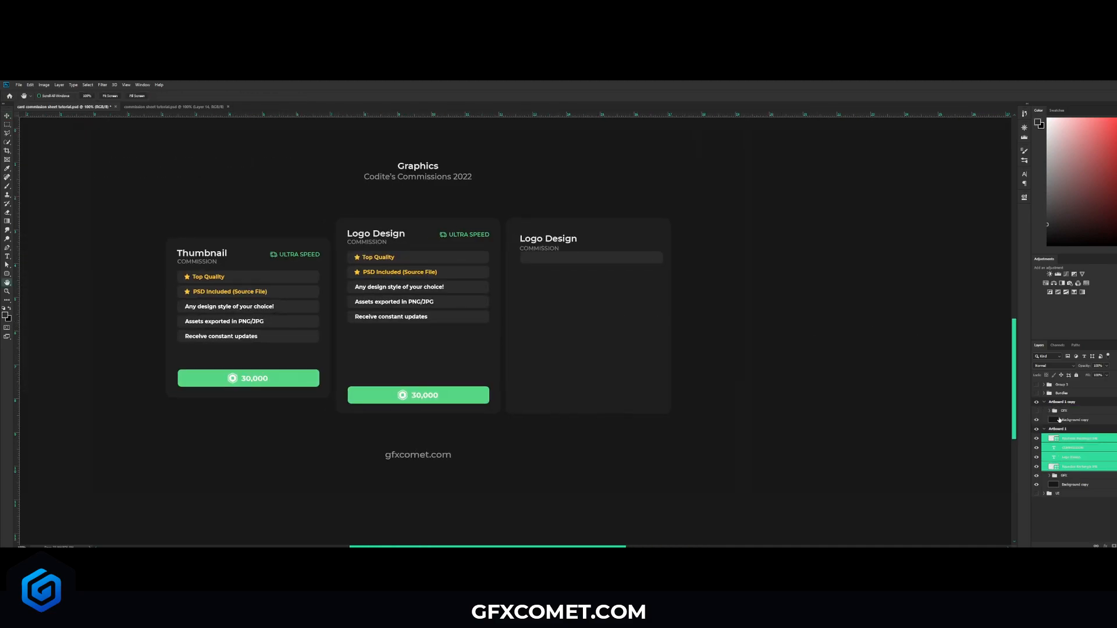
Align the new card's title and "COMMISSION" text with the reference card's heading using horizontal guides, and save the document
left_click(1085, 449)
left_click(1084, 457, "shift")
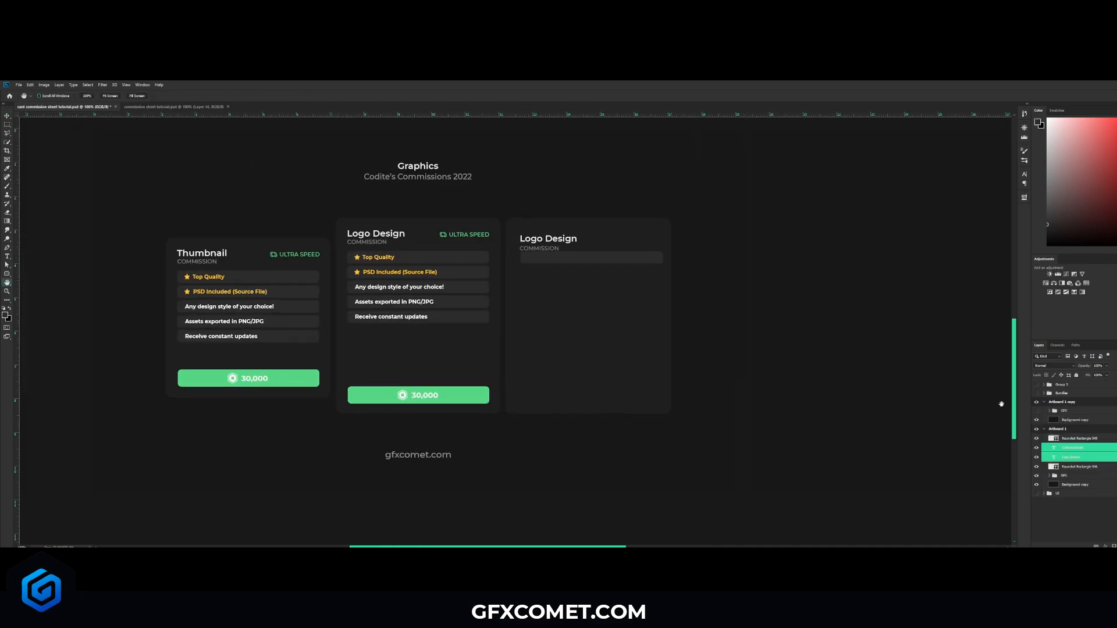
key("v")
left_click_drag(582, 114, 599, 241)
left_click(1089, 449)
key("Up")
key("Up")
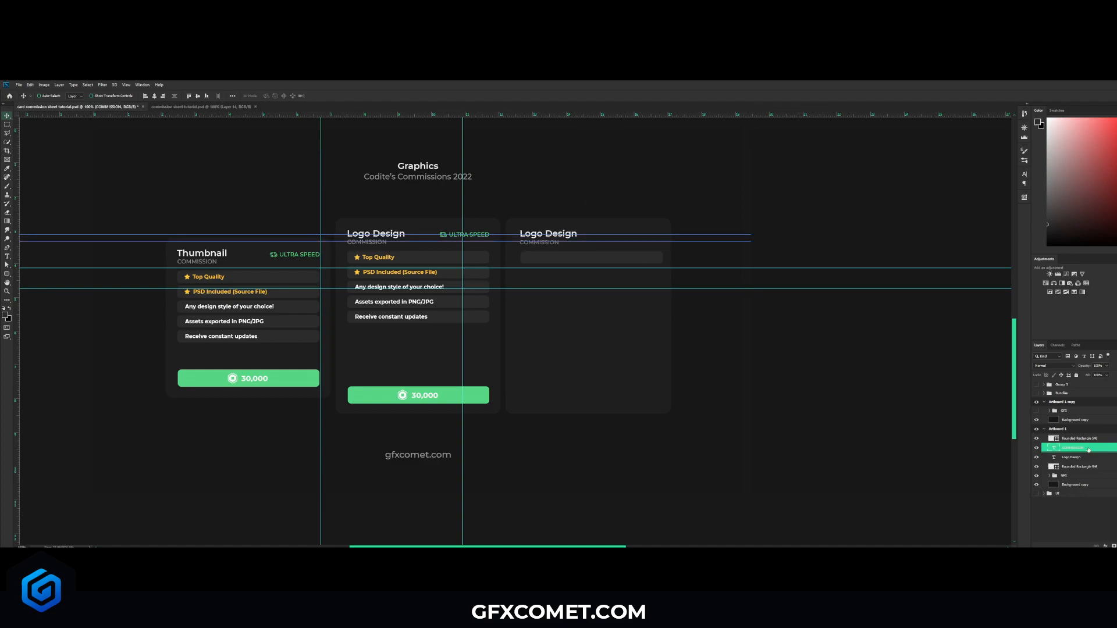
key("ctrl+;")
key("ctrl+s")
Align the new card's bar with the reference card's first feature row using a horizontal guide
left_click(637, 258, "ctrl")
left_click_drag(620, 115, 631, 258)
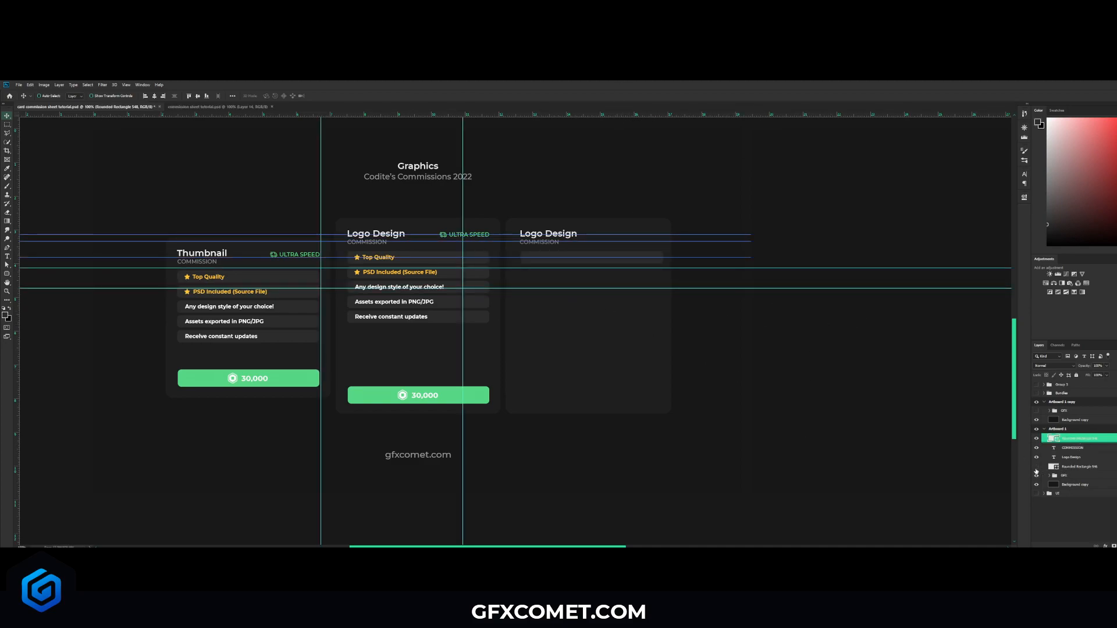
key("ctrl+semicolon")
Copy the reference card's "Top Quality" text into the new card's bar, near its left end
key("ctrl+plus")
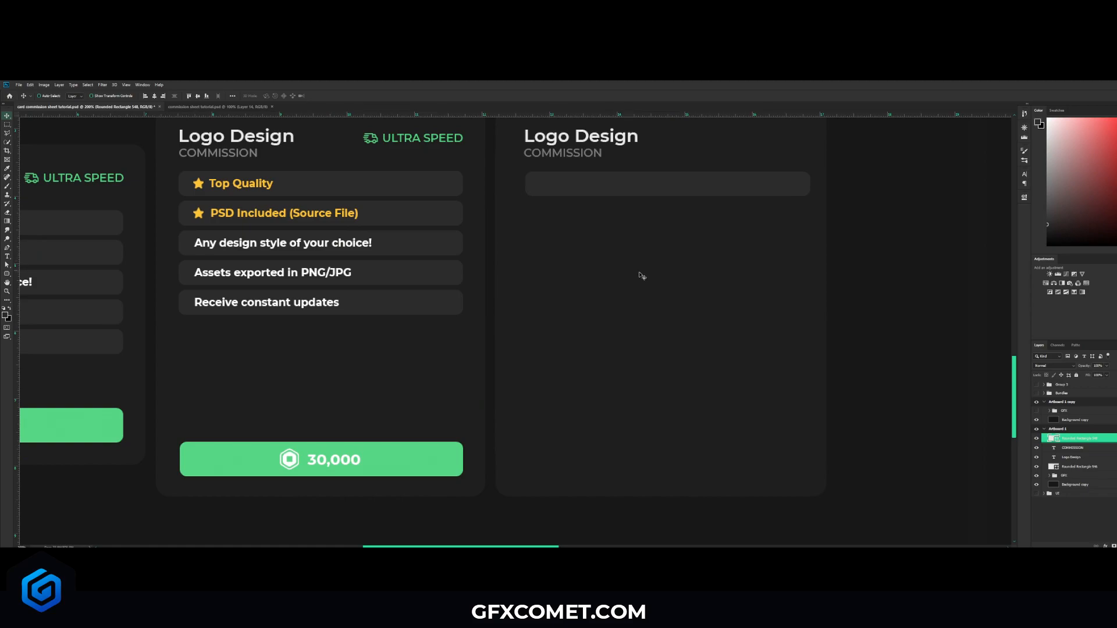
scroll(621, 268, "up", 2)
left_click_drag(264, 251, 593, 257)
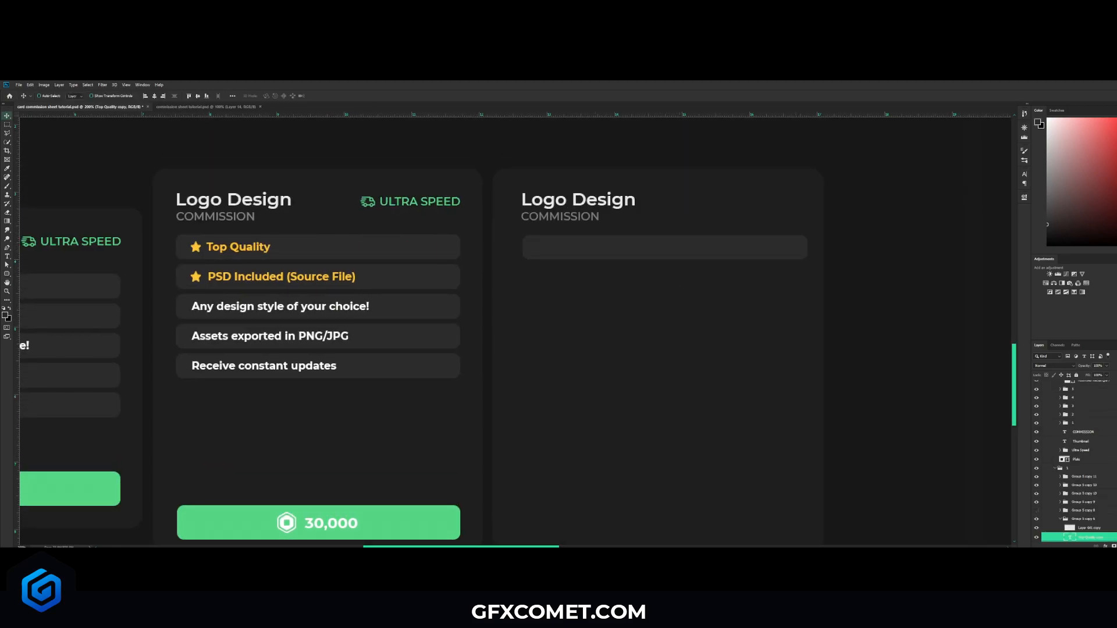
left_click_drag(621, 251, 584, 250)
key("t")
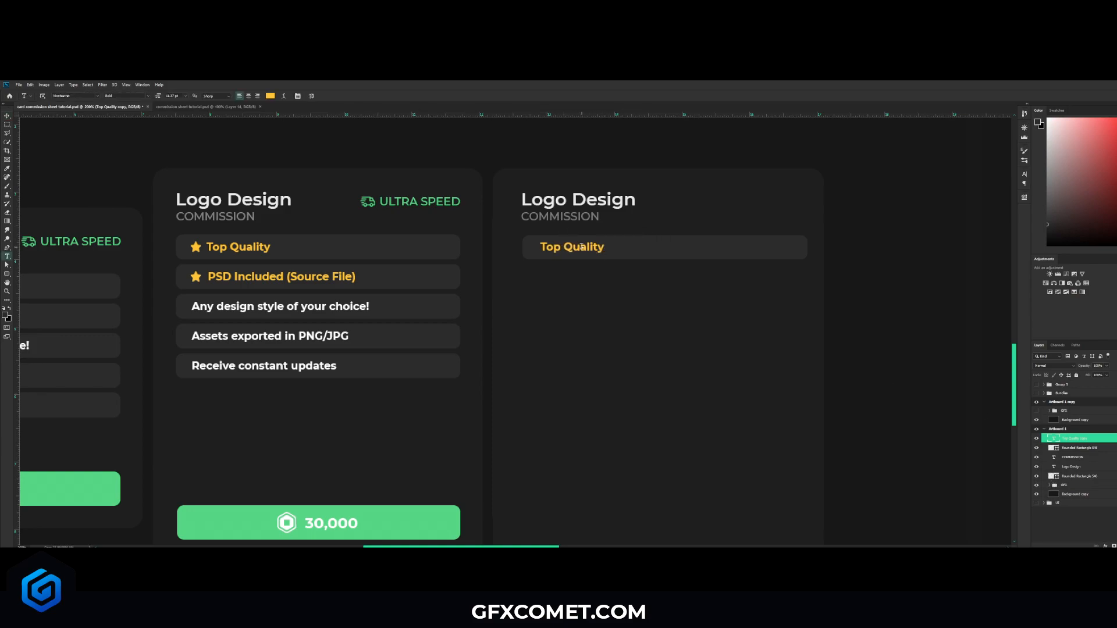
key("v")
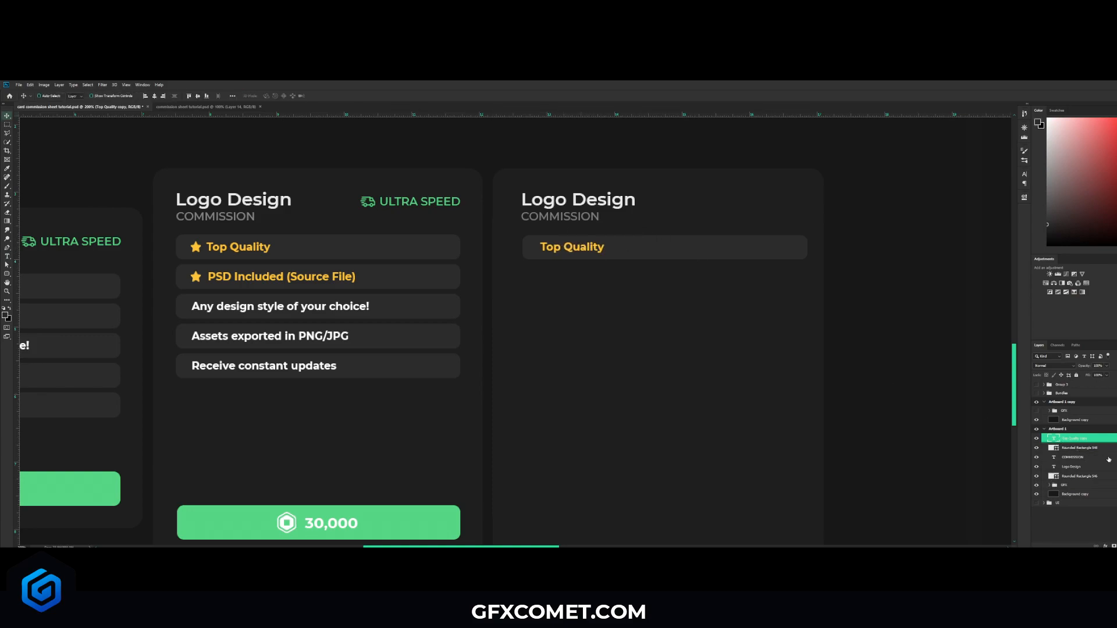
Group the "Top Quality" text with its bar and duplicate the group directly below as a second row
left_click(1098, 450, "shift")
key("ctrl+g")
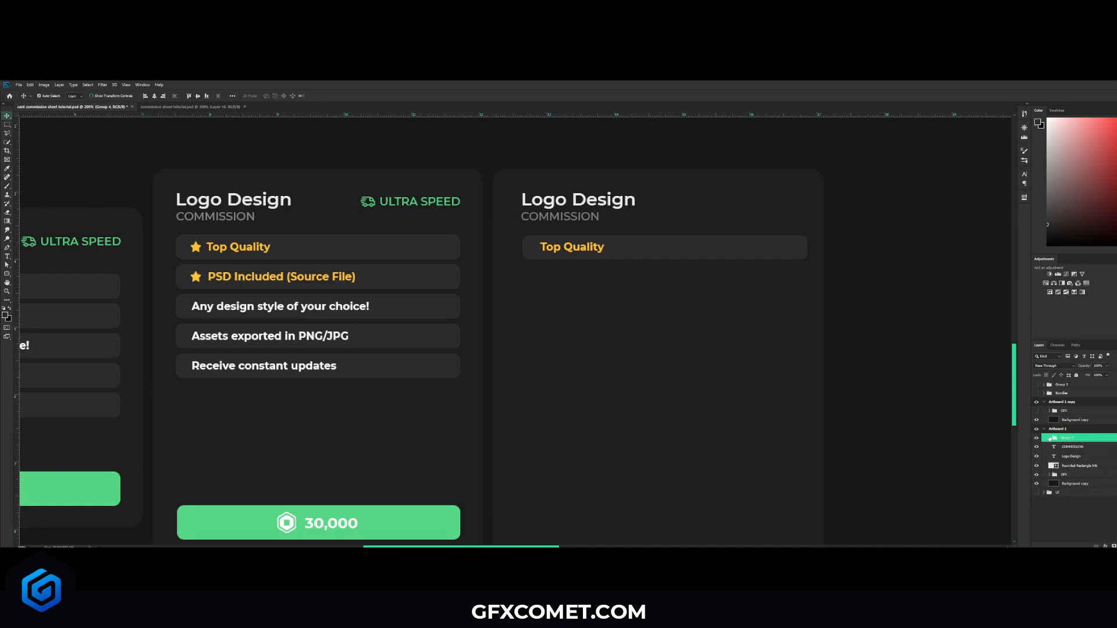
left_click(1037, 438)
left_click(1037, 438)
left_click_drag(622, 246, 625, 276)
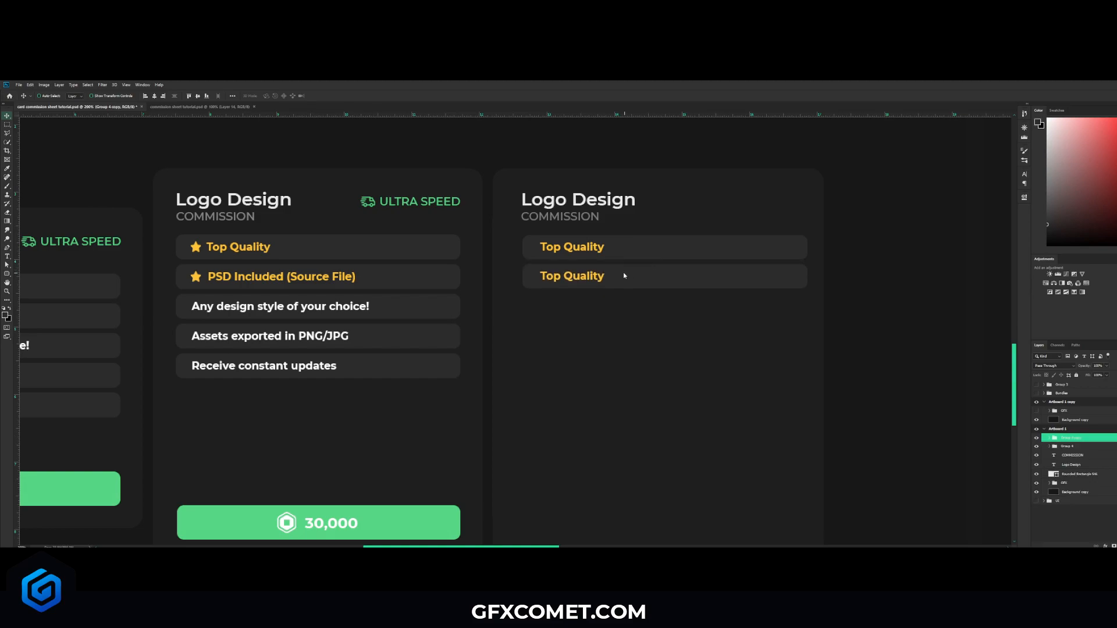
Change the second row's text to "PSD Included" and collapse its layer group
double_click(587, 279)
key("ctrl+a")
type("PSD Included")
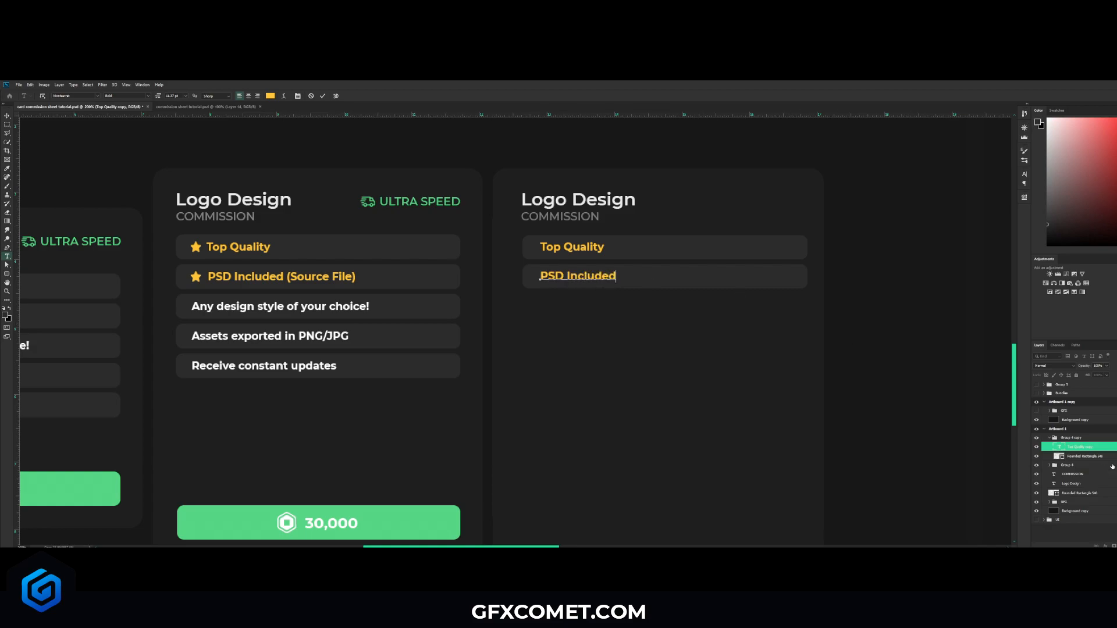
left_click(1085, 457)
left_click(1052, 440)
Duplicate the "PSD Included" row below itself and change the copy's text to "Any design style of your choice!"
key("v")
left_click_drag(656, 284, 686, 309)
double_click(615, 309)
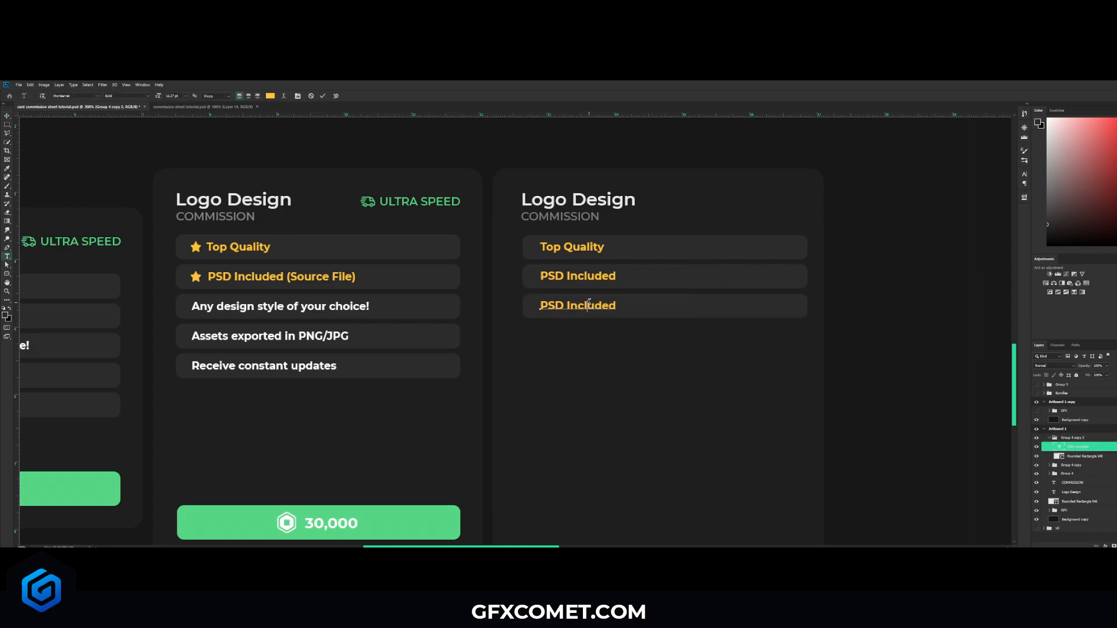
type("Any design style ")
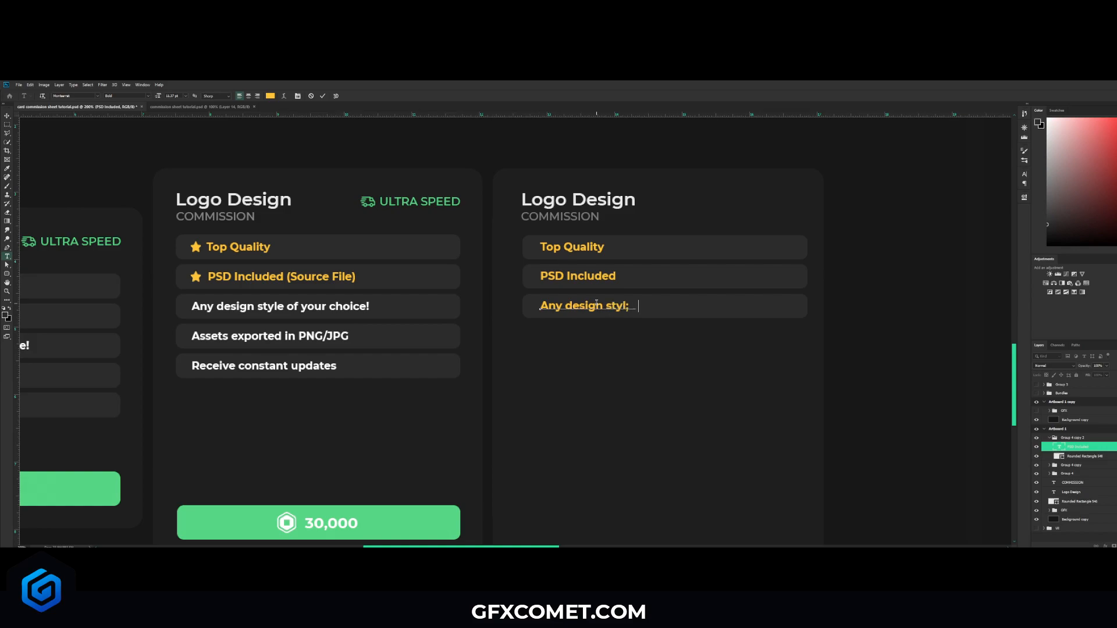
type("of your choice!")
Recolour the third row's text to off-white #eaeaea
key("ctrl+a")
left_click(270, 96)
left_click_drag(844, 361, 791, 348)
type("ffffff")
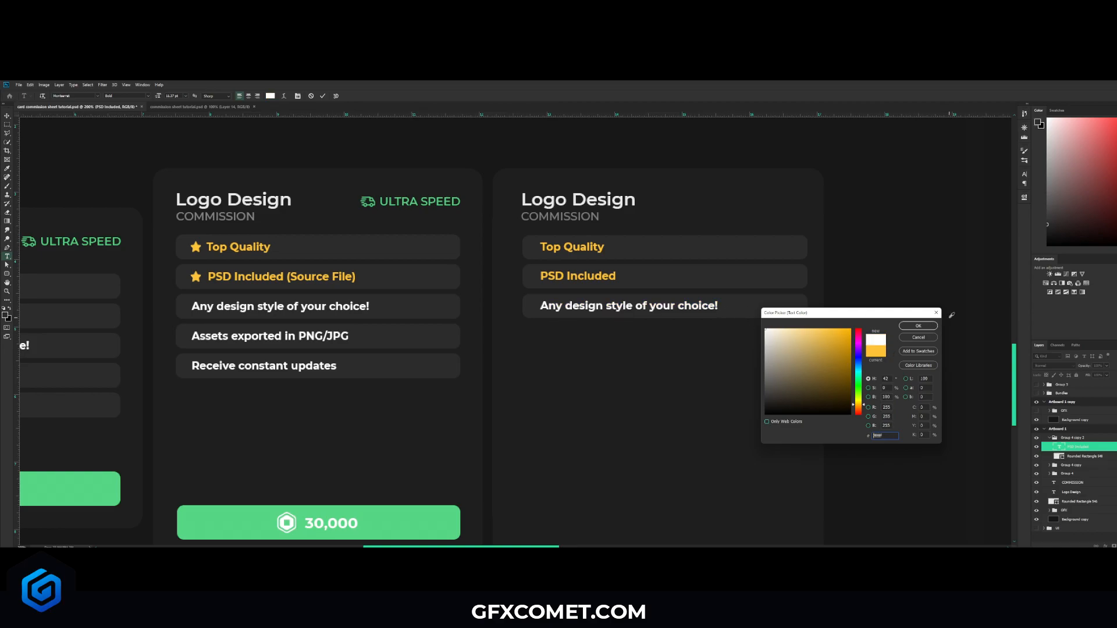
type("eaeaea")
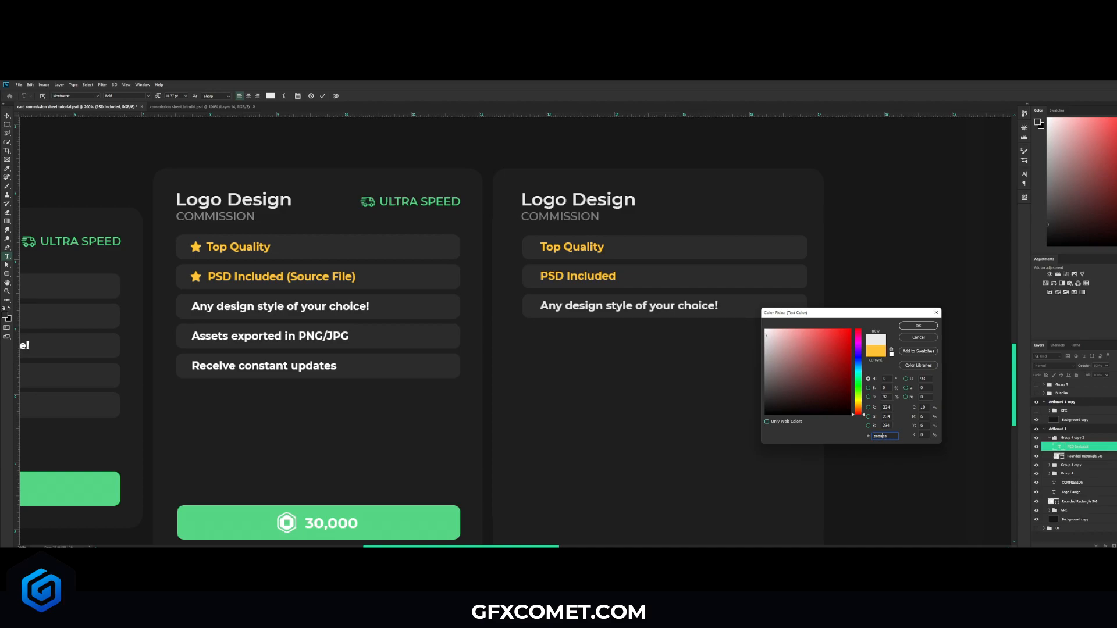
left_click(918, 325)
Duplicate the "Any design style of your choice!" row downward to make the fourth and fifth rows, and save the document
left_click(1052, 438)
key("v")
left_click_drag(666, 318, 685, 365)
key("ctrl+s")
Draw a rounded price button in the reference button's sampled green on a new layer and place it near the new card's lower edge
left_click_drag(392, 493, 401, 442)
key("ctrl+shift+alt+n")
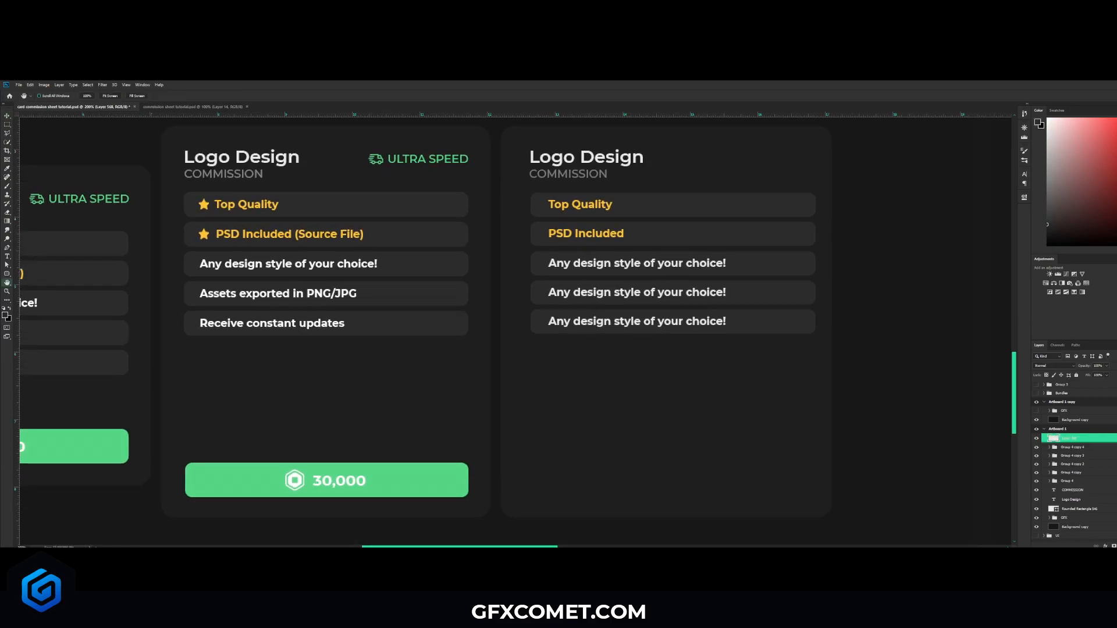
right_click(7, 274)
left_click(38, 280)
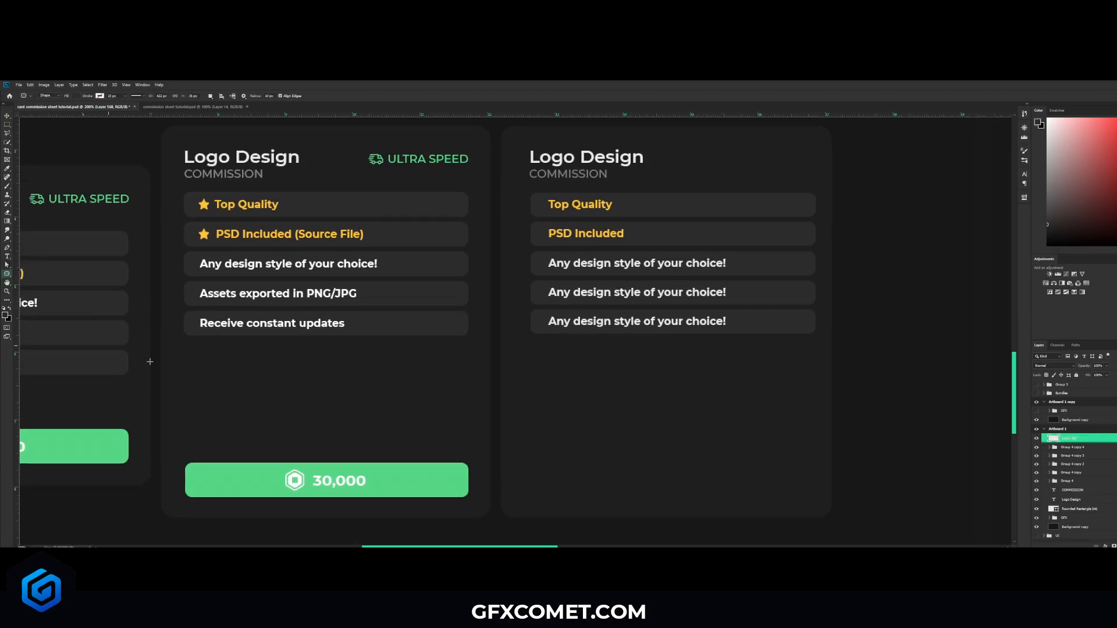
left_click(225, 477, "alt")
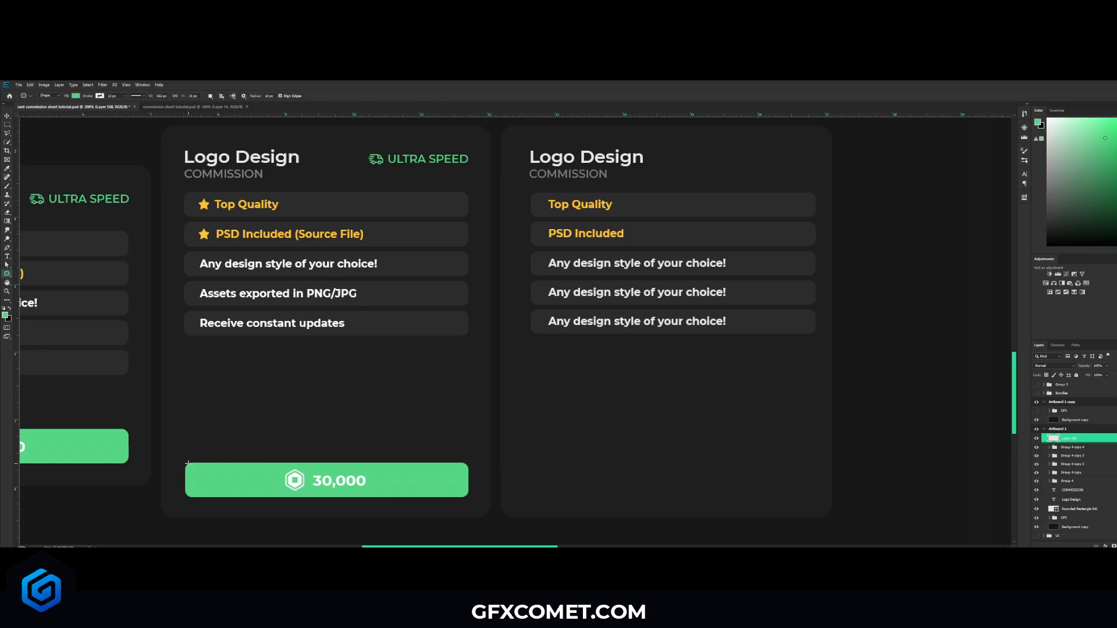
left_click_drag(186, 463, 758, 491)
key("v")
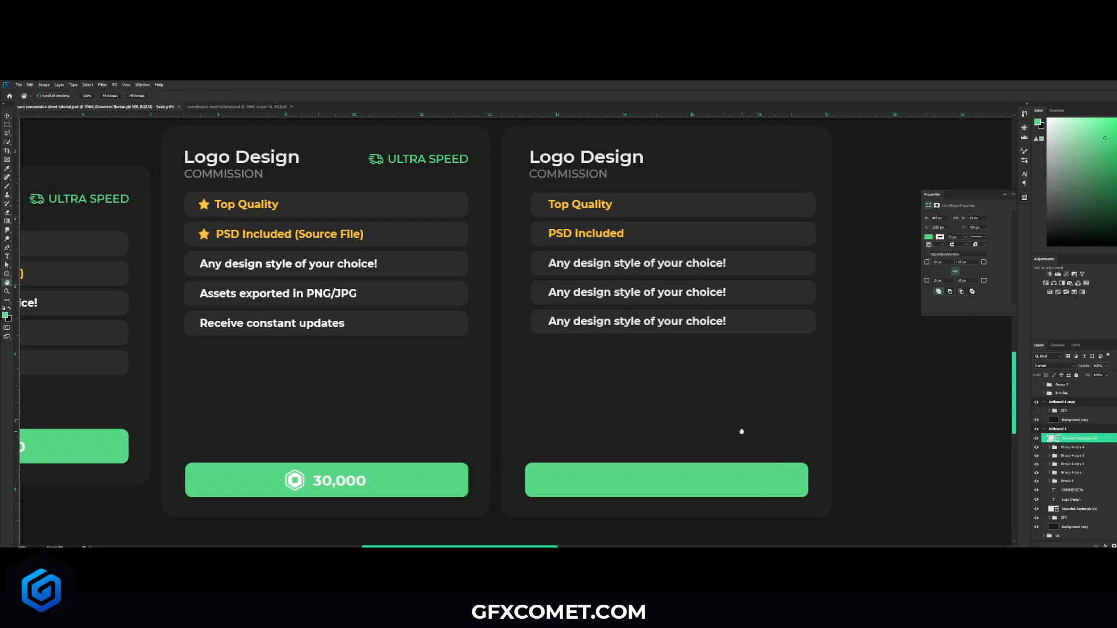
left_click_drag(741, 431, 693, 406)
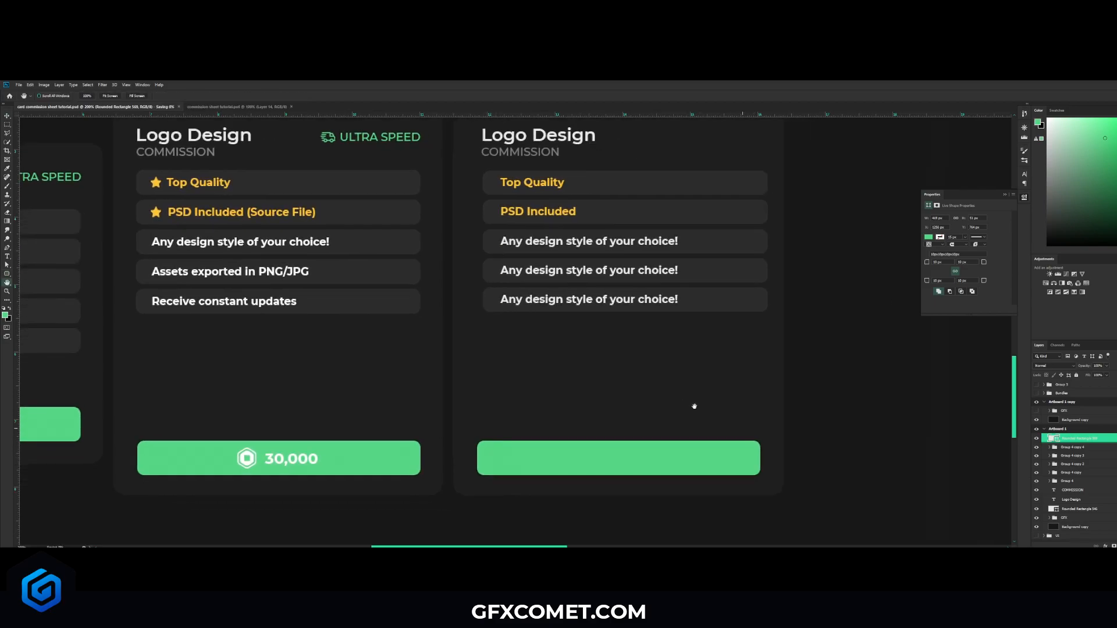
Duplicate the reference button's icon and 30,000 price group onto the new green button, above its layer, and centre it horizontally on the button
left_click(296, 459)
scroll(1069, 494, "down", 1)
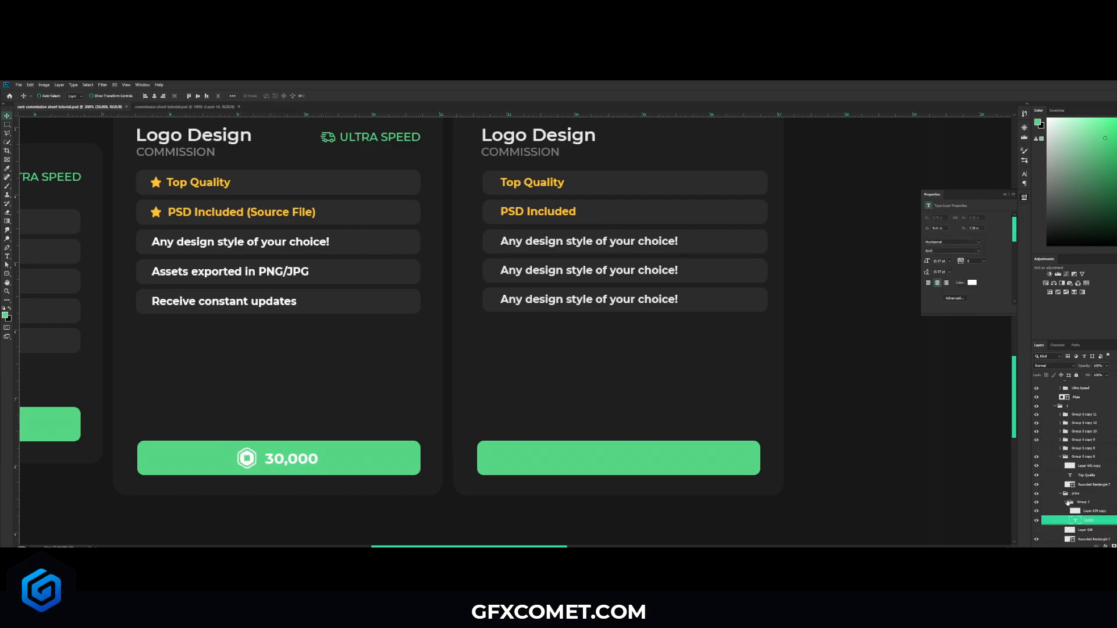
left_click(1067, 503)
left_click(1036, 502)
left_click(1036, 502)
left_click_drag(320, 461, 676, 464)
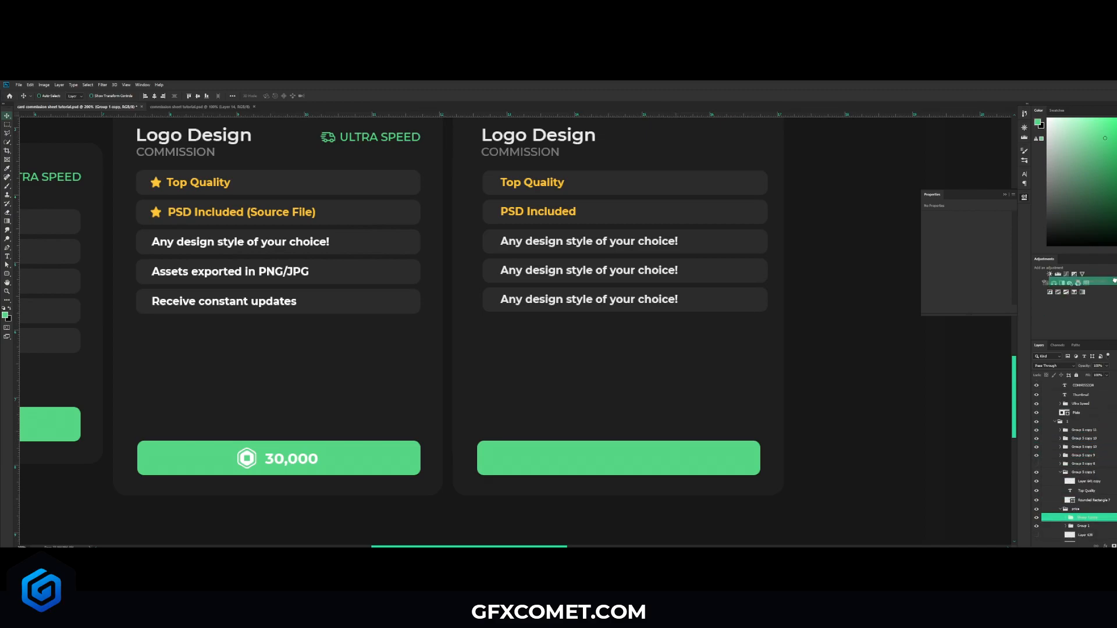
scroll(1073, 460, "up", 10)
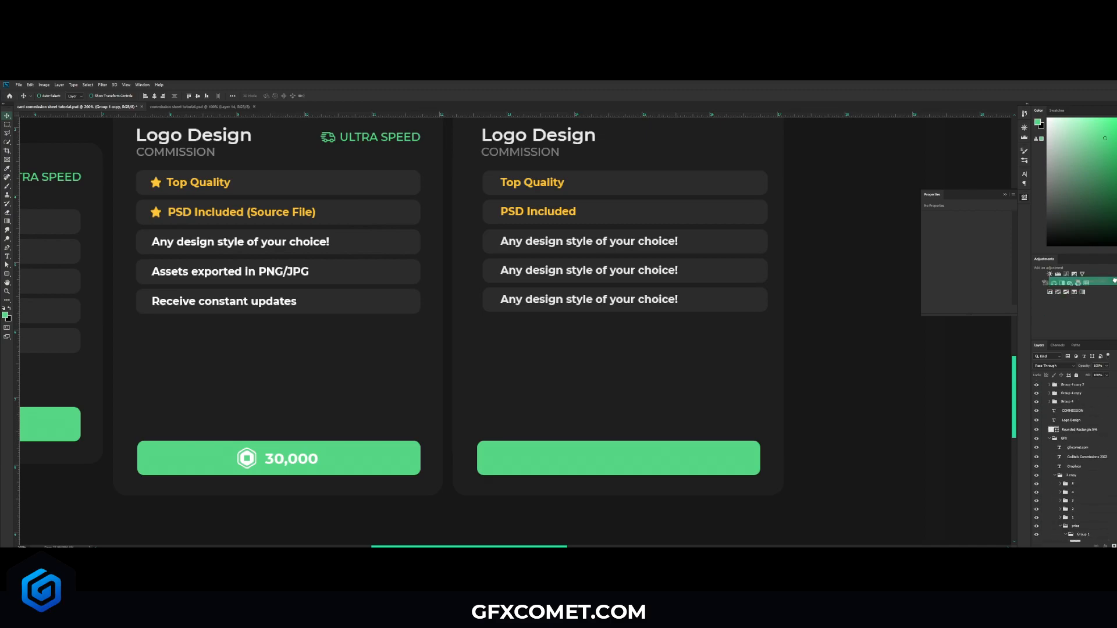
scroll(1073, 460, "up", 5)
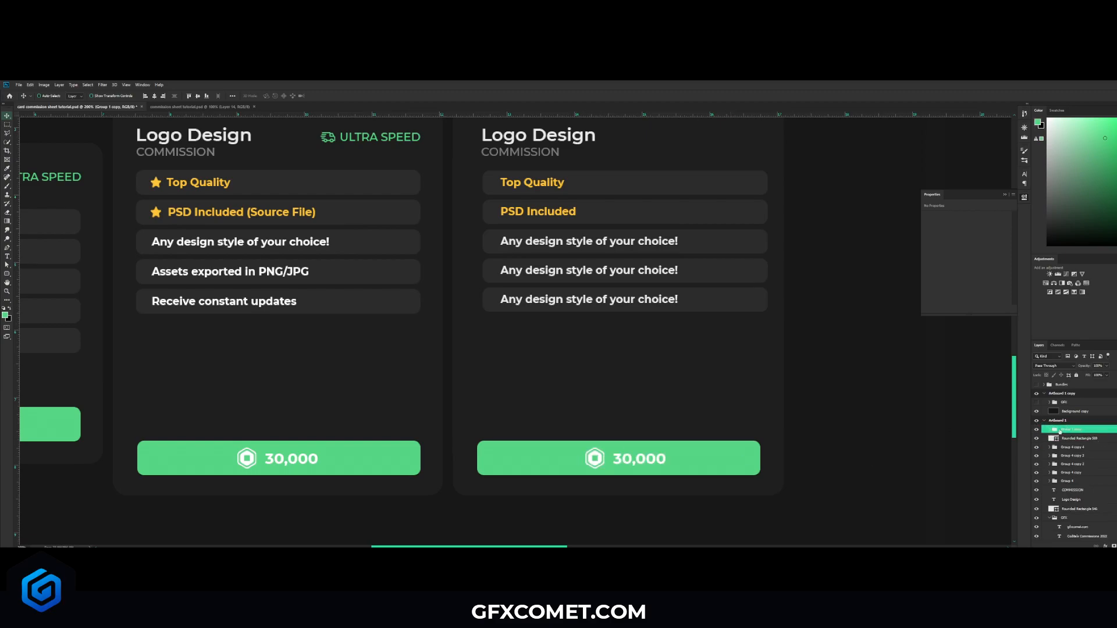
left_click(220, 96)
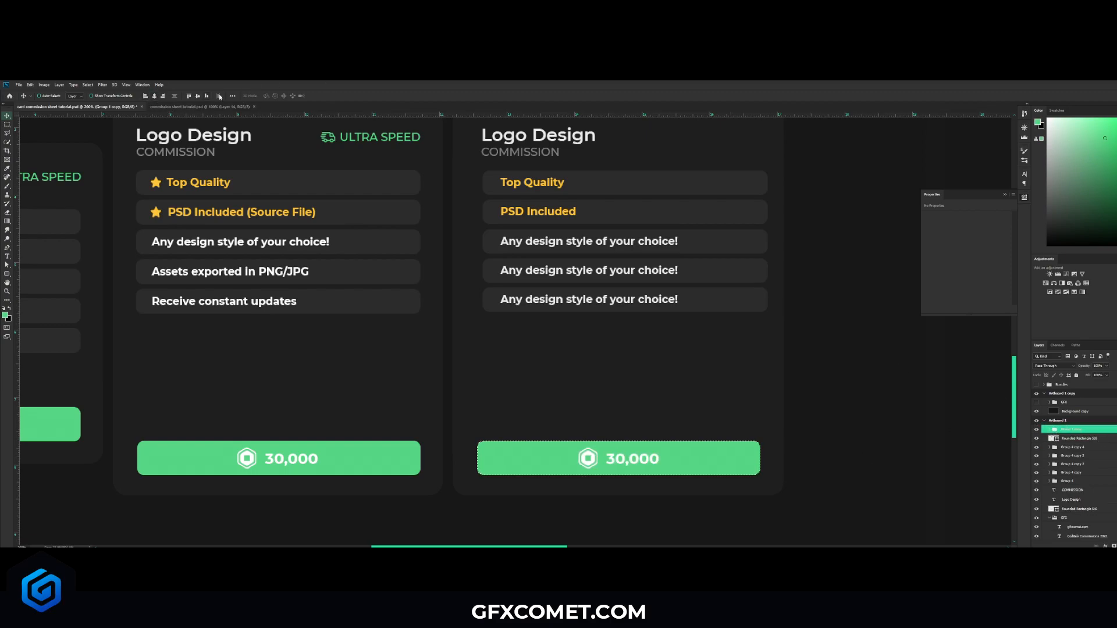
key("ctrl+d")
Copy the reference card's green ULTRA SPEED text to the new card, level with its title at the opposite end of the header
left_click_drag(735, 324, 678, 354)
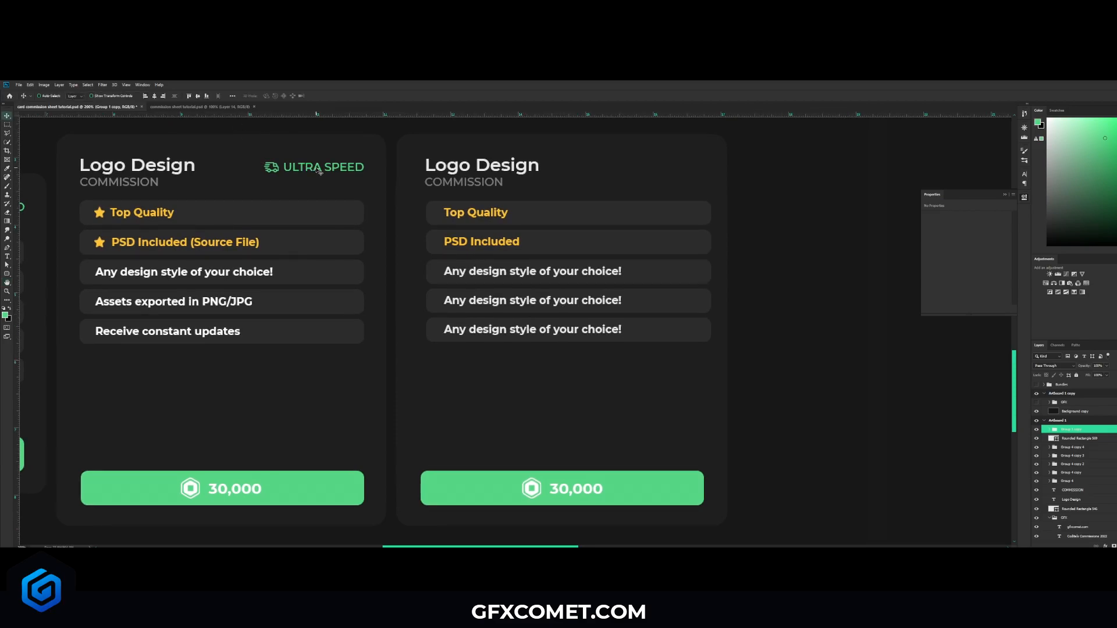
left_click(346, 169, "ctrl")
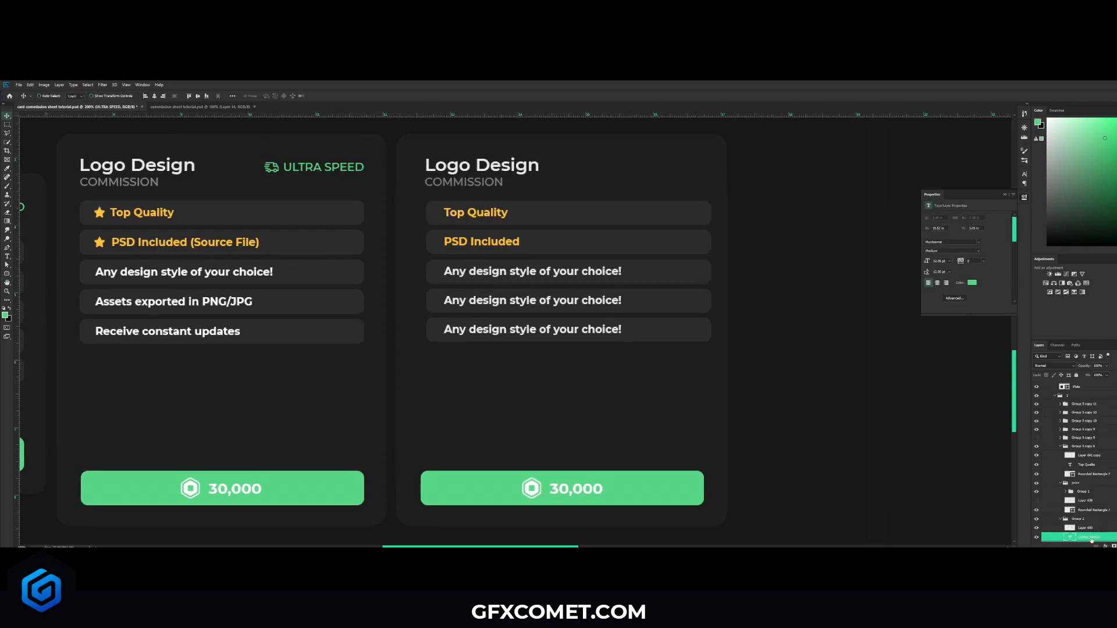
left_click_drag(447, 197, 804, 197)
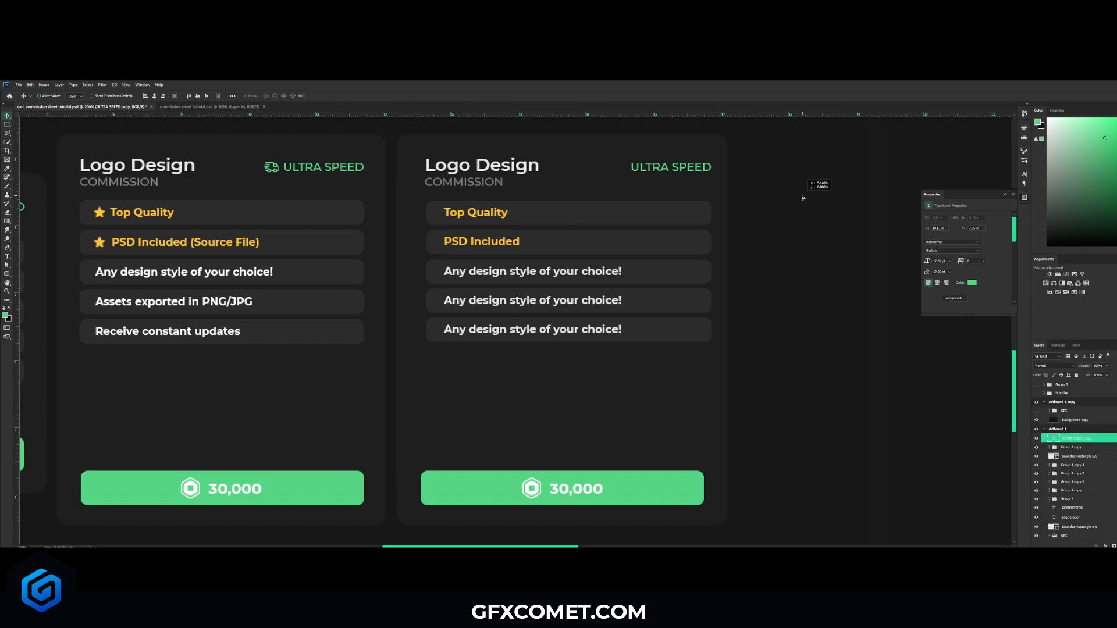
Place vertical guides at both ends of the new card's feature rows and at the right end of the reference card's rows
left_click_drag(17, 348, 711, 365)
left_click_drag(17, 327, 364, 334)
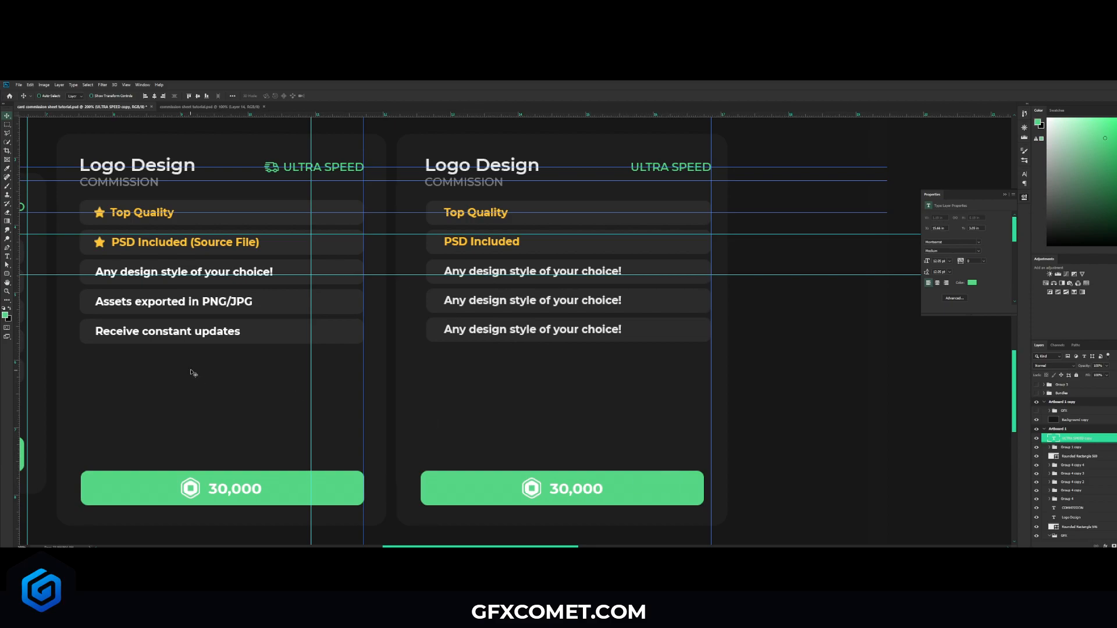
left_click_drag(18, 379, 428, 376)
Group the new green button with its icon and price, and align the group with the guides at the feature rows' ends
left_click(638, 494)
left_click(1079, 448, "shift")
key("ctrl+g")
left_click_drag(700, 466, 708, 468)
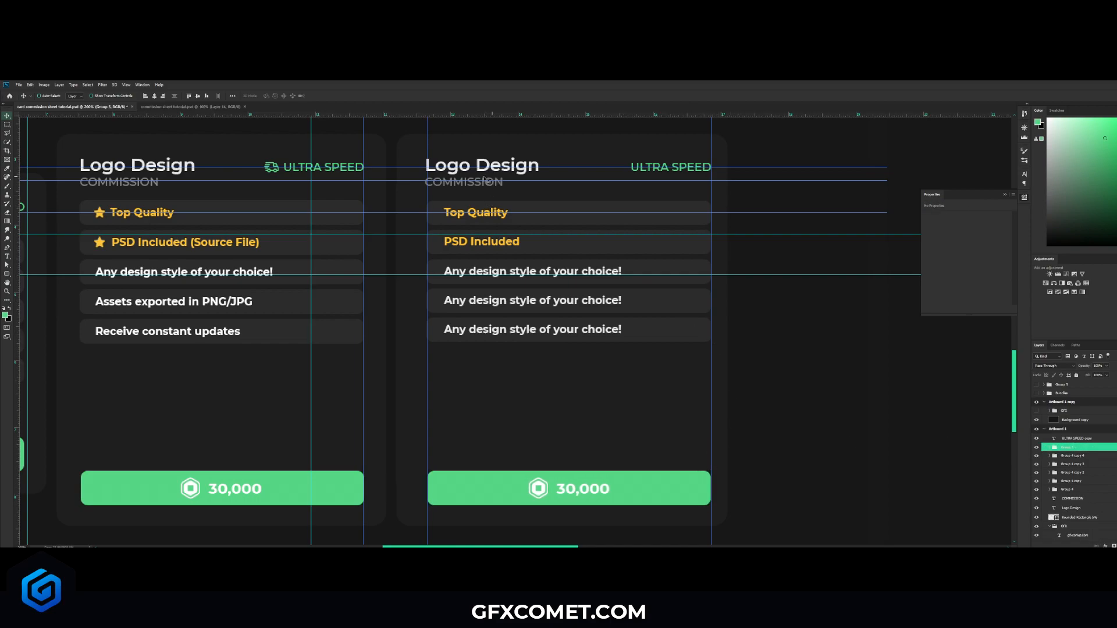
Align the new card's Logo Design title and COMMISSION subtitle with the rows' left guide, and hide the guides
left_click(458, 166)
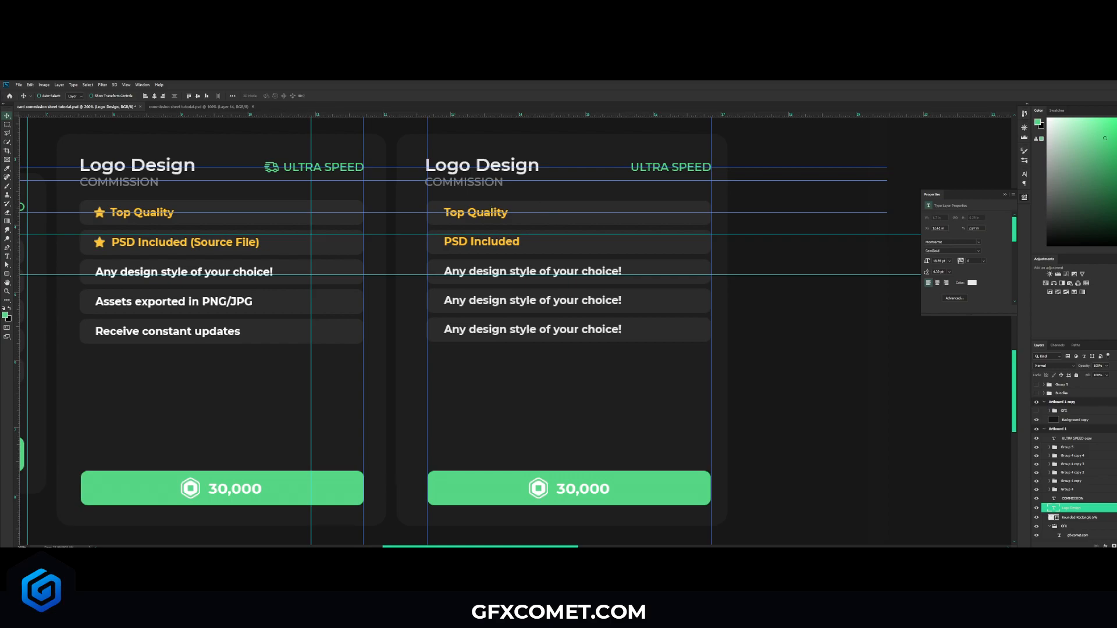
left_click(1074, 498, "shift")
left_click_drag(511, 145, 513, 147)
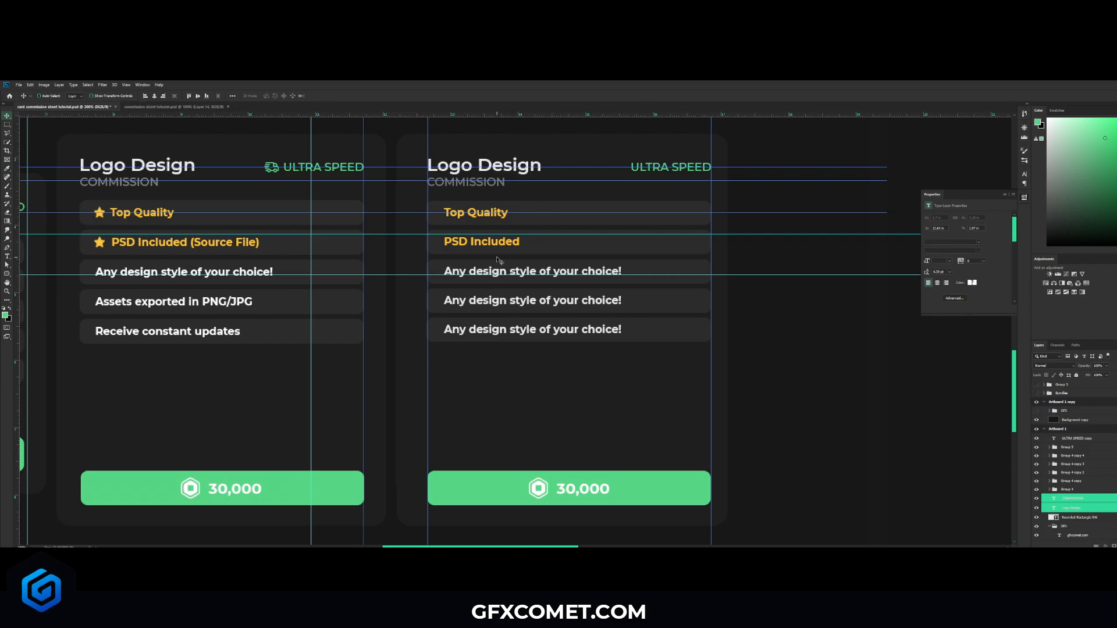
key("ctrl+semicolon")
key("ctrl+minus")
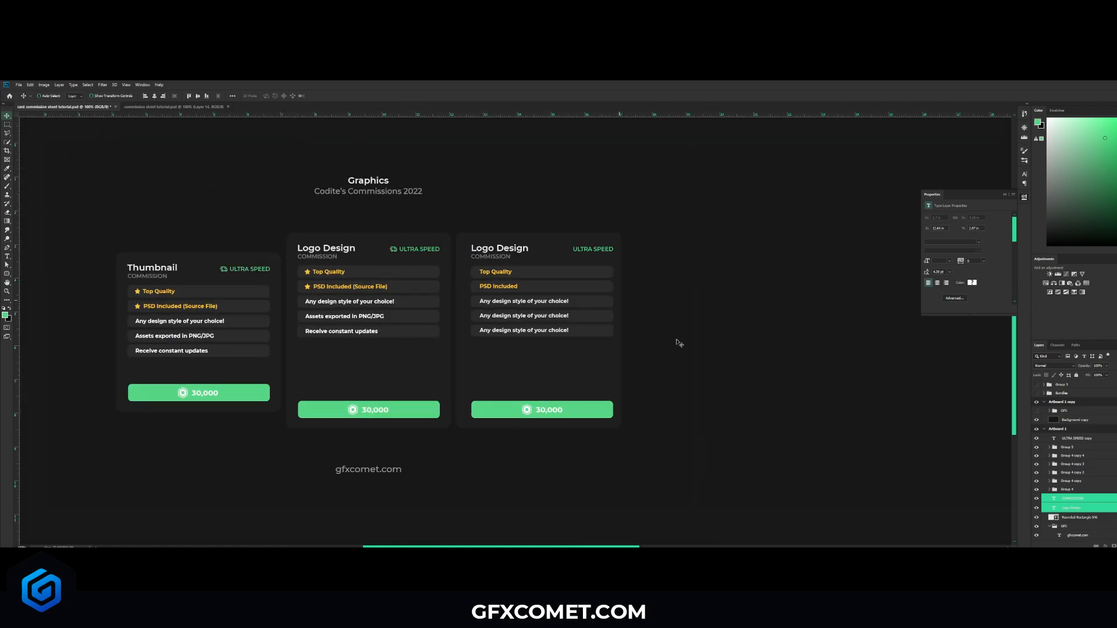
Group all layers of the new card, from the ULTRA SPEED text down to the card's rounded rectangle background
left_click(1071, 439)
scroll(1057, 480, "down", 2)
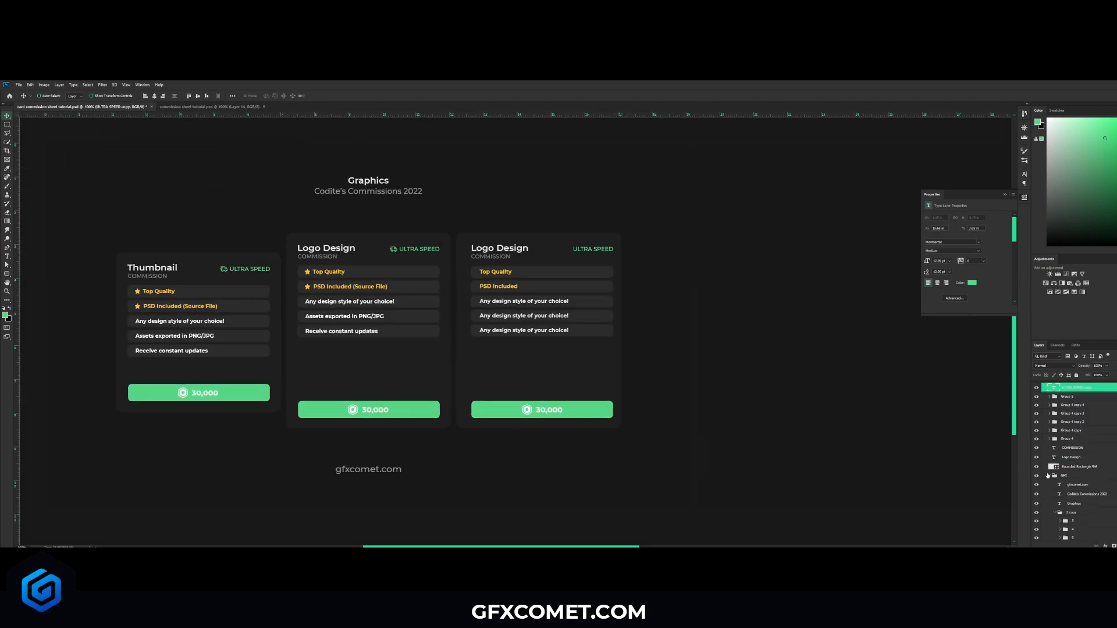
left_click(1059, 475)
left_click(1092, 467, "shift")
left_click(1050, 477)
left_click(1081, 510)
left_click(1084, 433, "shift")
key("ctrl+g")
Move the new card's group onto the Artboard 1 copy artboard and place it near the artboard's centre
left_click_drag(510, 327, 920, 327)
left_click_drag(924, 392, 536, 392)
left_click_drag(607, 377, 680, 378)
left_click_drag(759, 375, 628, 366)
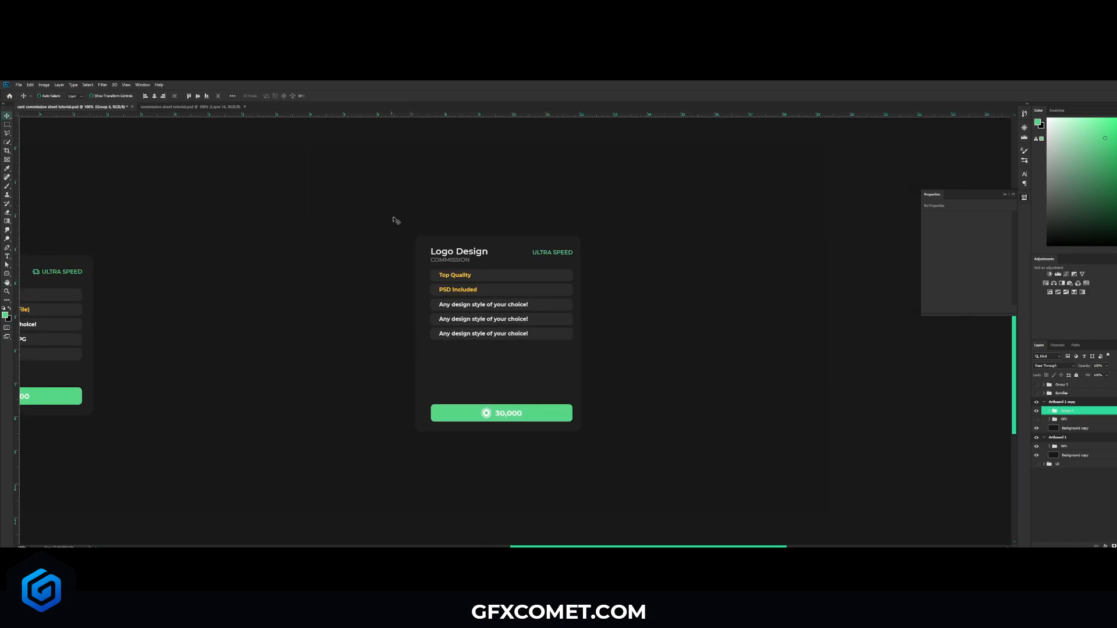
left_click_drag(409, 361, 747, 368)
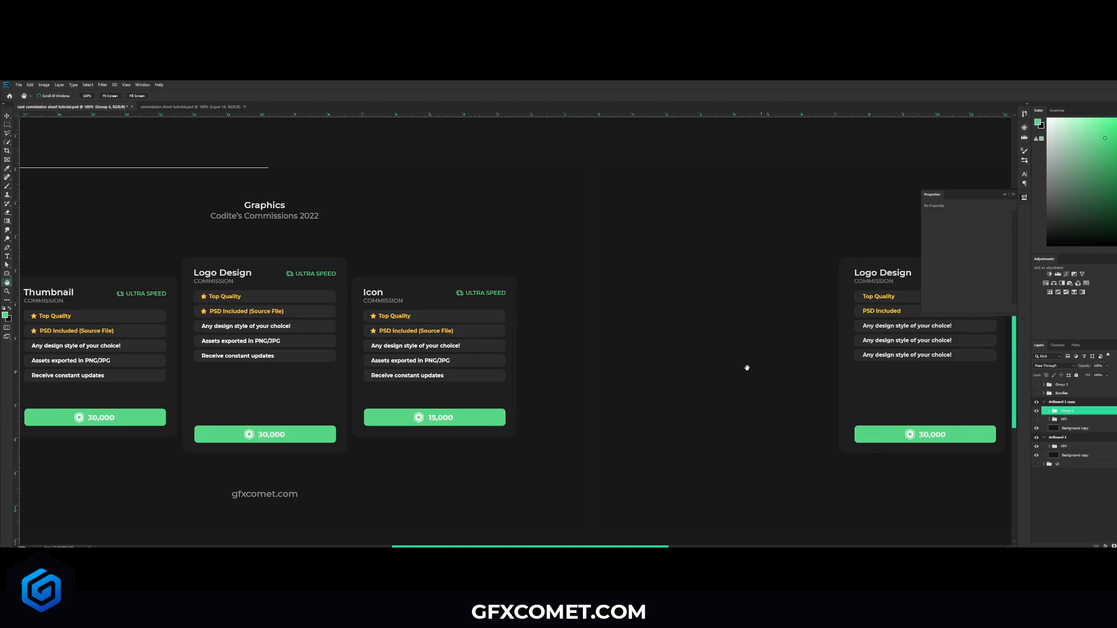
left_click_drag(351, 281, 529, 298)
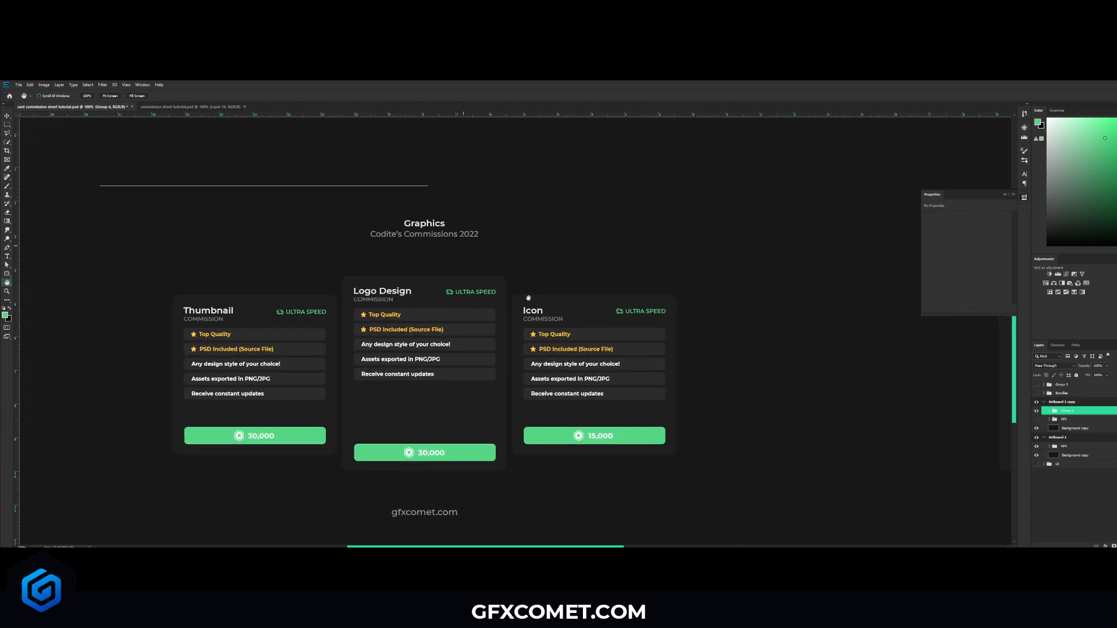
left_click_drag(666, 344, 419, 295)
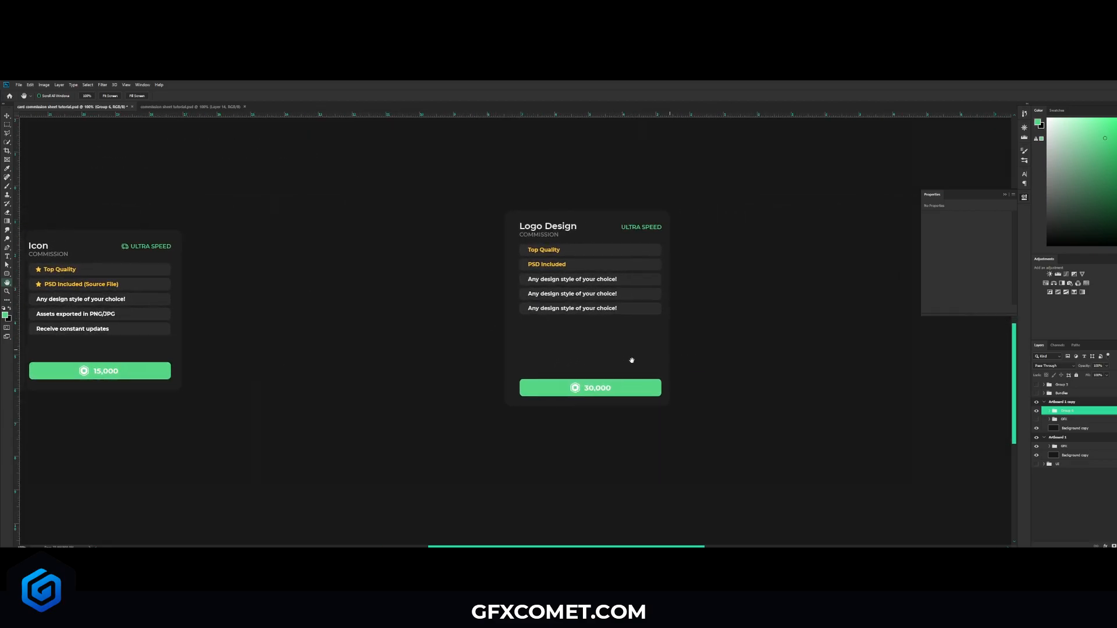
left_click_drag(732, 366, 700, 379)
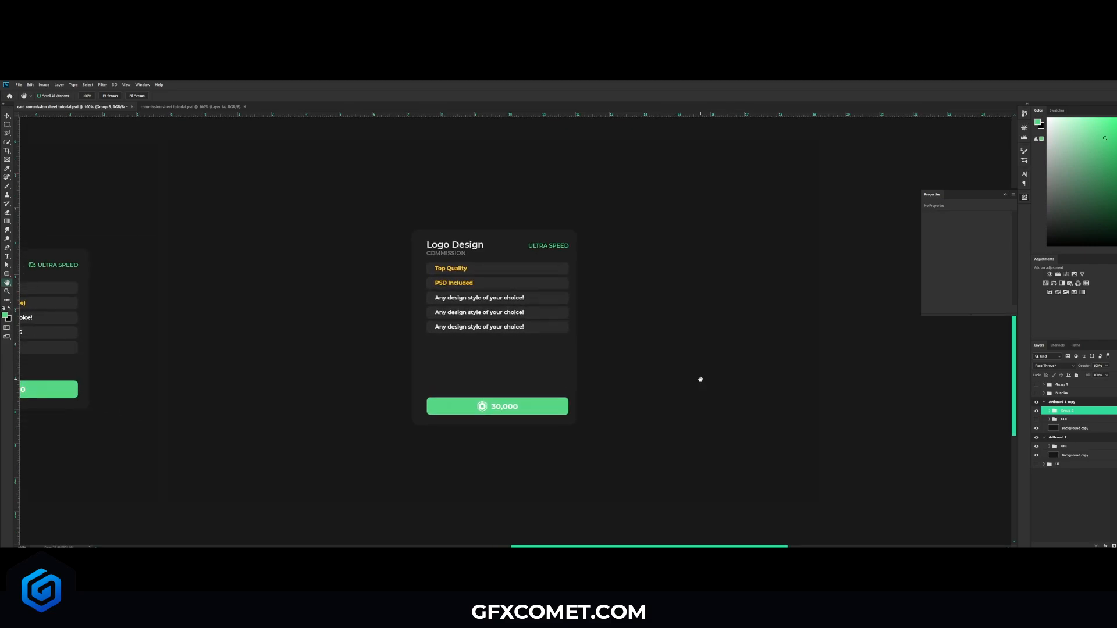